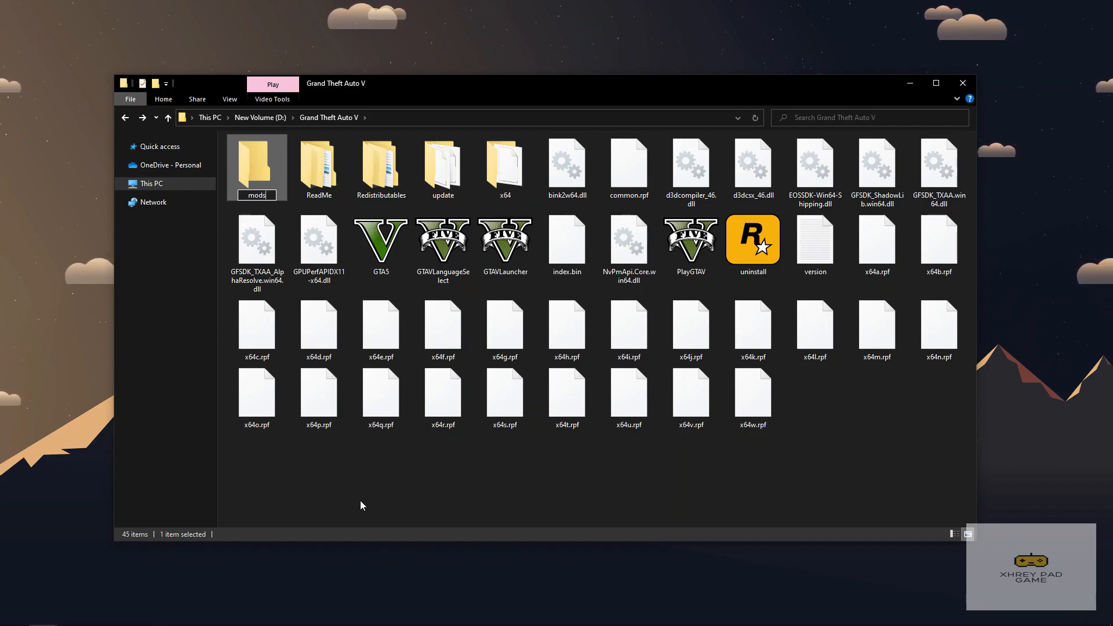
Name the new folder mods in the Grand Theft Auto V directory and copy the update folder into it
key(Return)
click(360, 505)
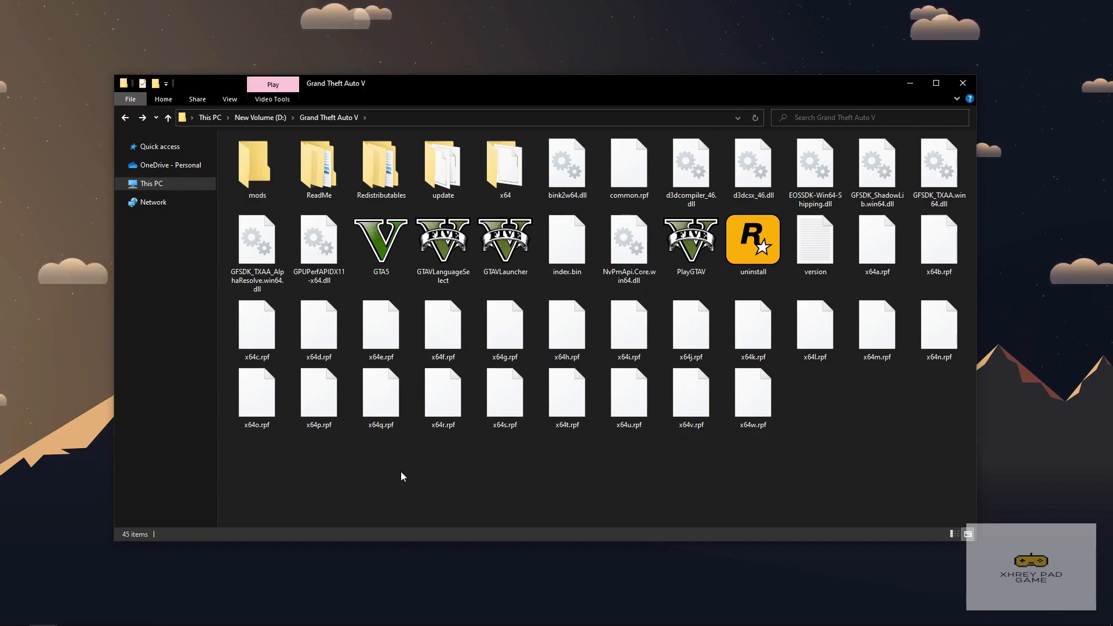
click(444, 174)
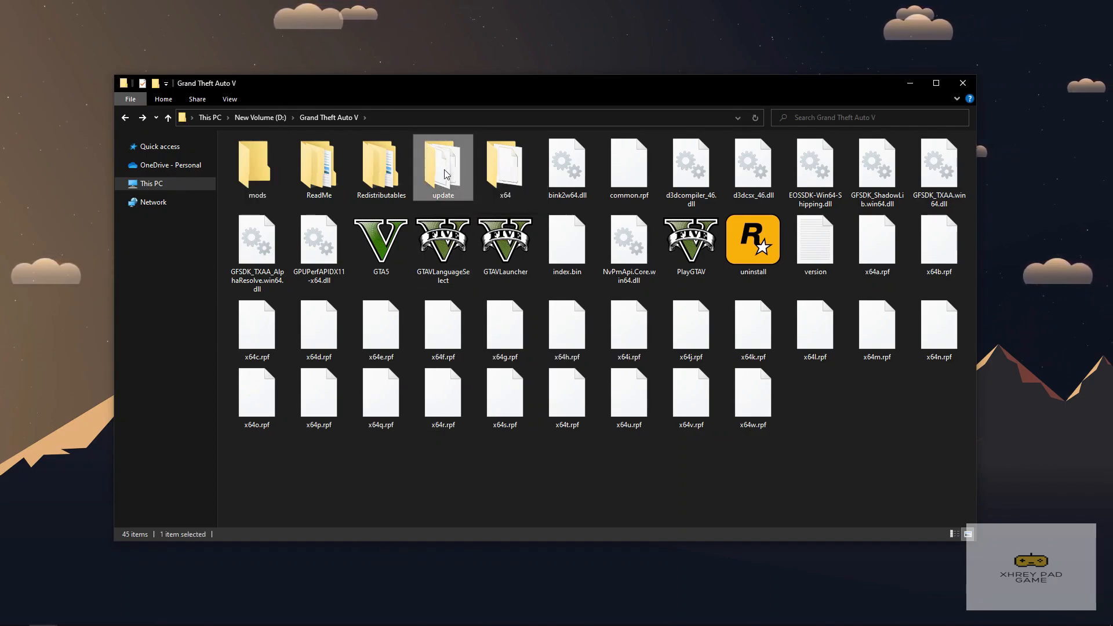
right_click(444, 169)
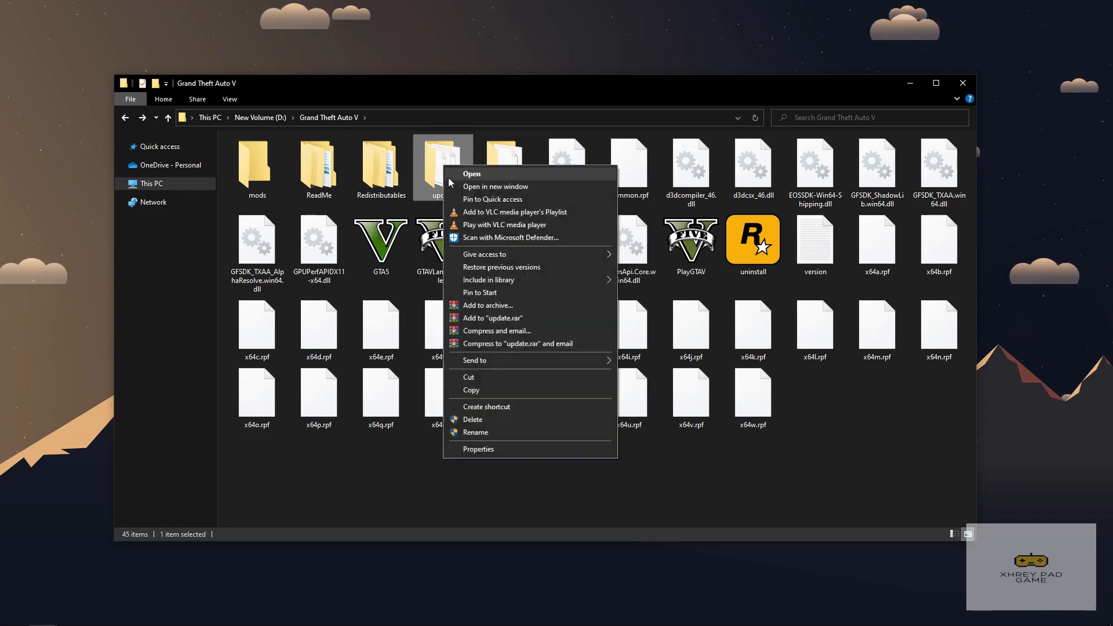
click(481, 390)
double_click(245, 175)
right_click(313, 224)
click(336, 304)
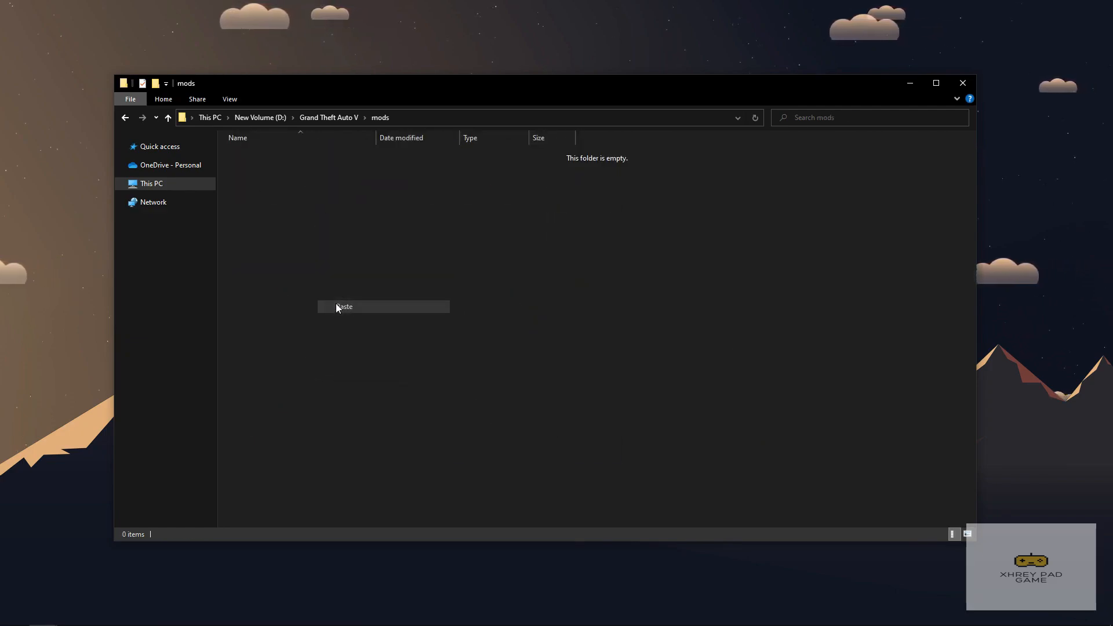
click(244, 243)
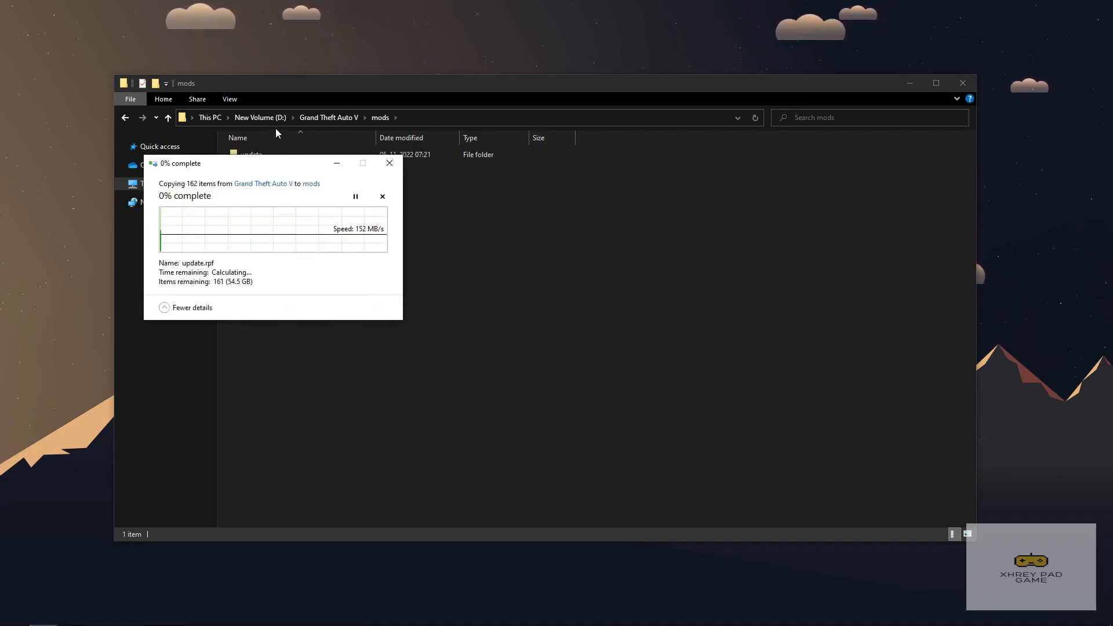
drag(280, 170, 569, 243)
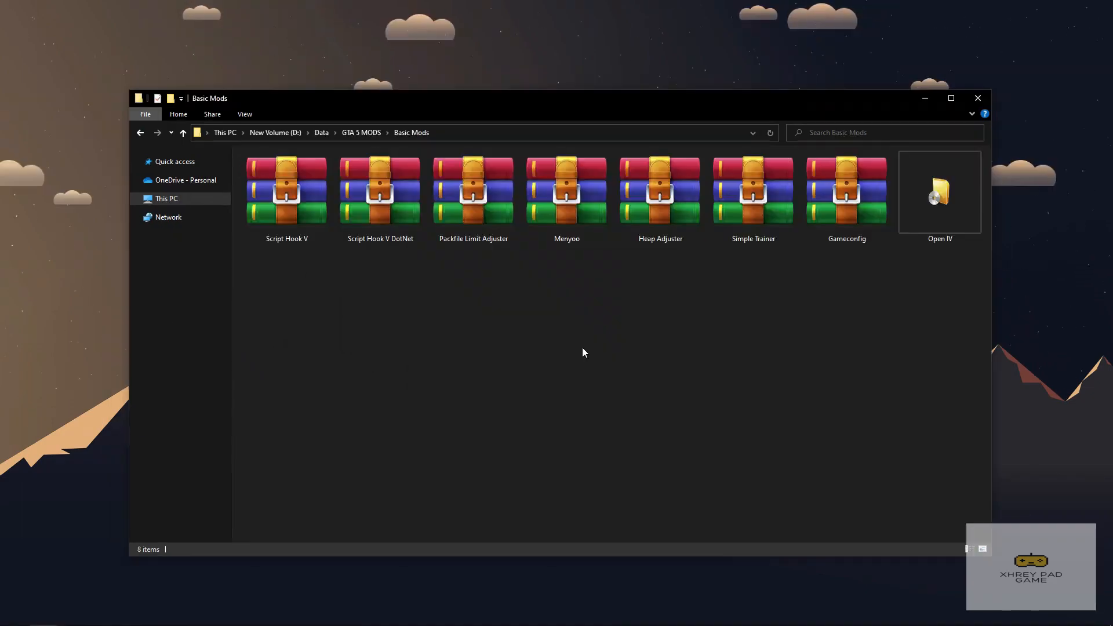
drag(487, 313, 951, 202)
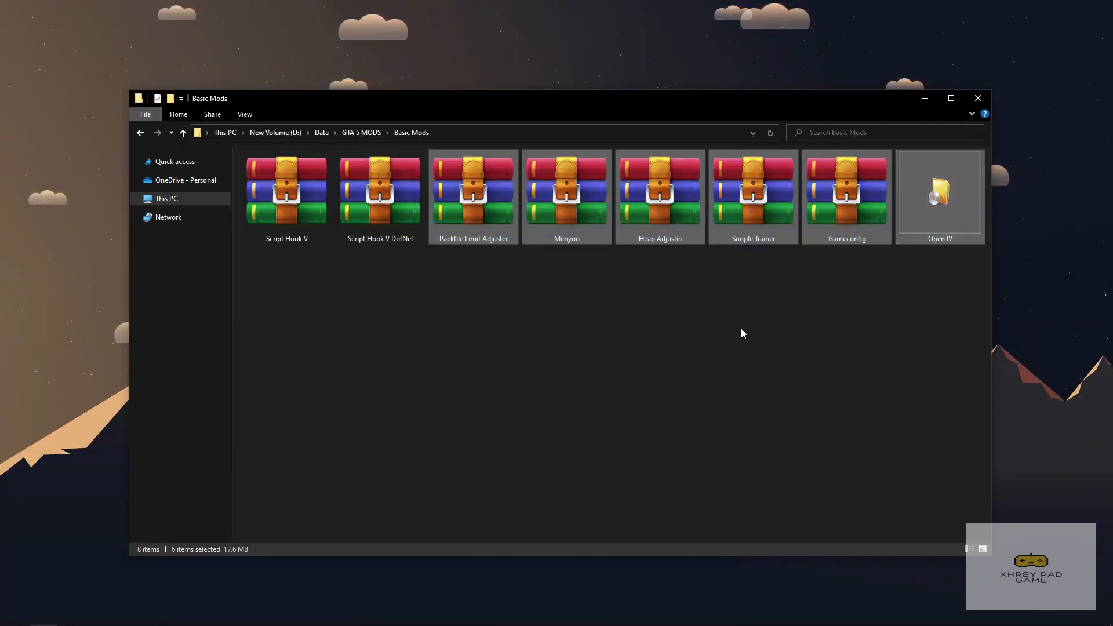
click(638, 349)
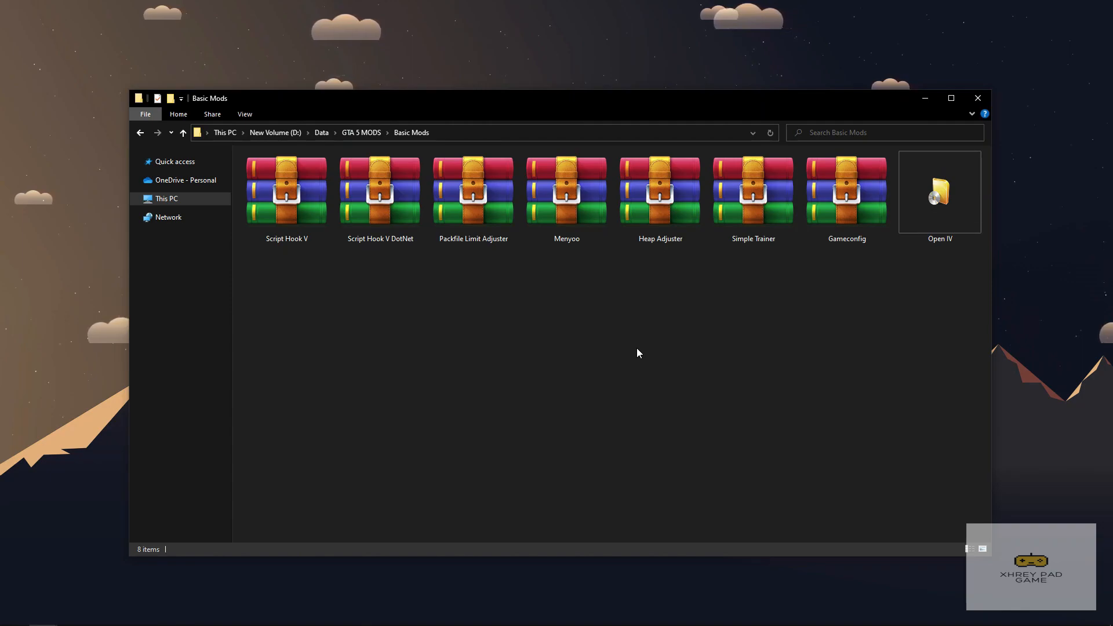
drag(244, 265, 323, 225)
drag(349, 269, 609, 224)
drag(636, 264, 765, 224)
drag(813, 262, 864, 232)
mouse_move(909, 279)
mouse_down()
mouse_move(952, 214)
mouse_move(911, 301)
mouse_up()
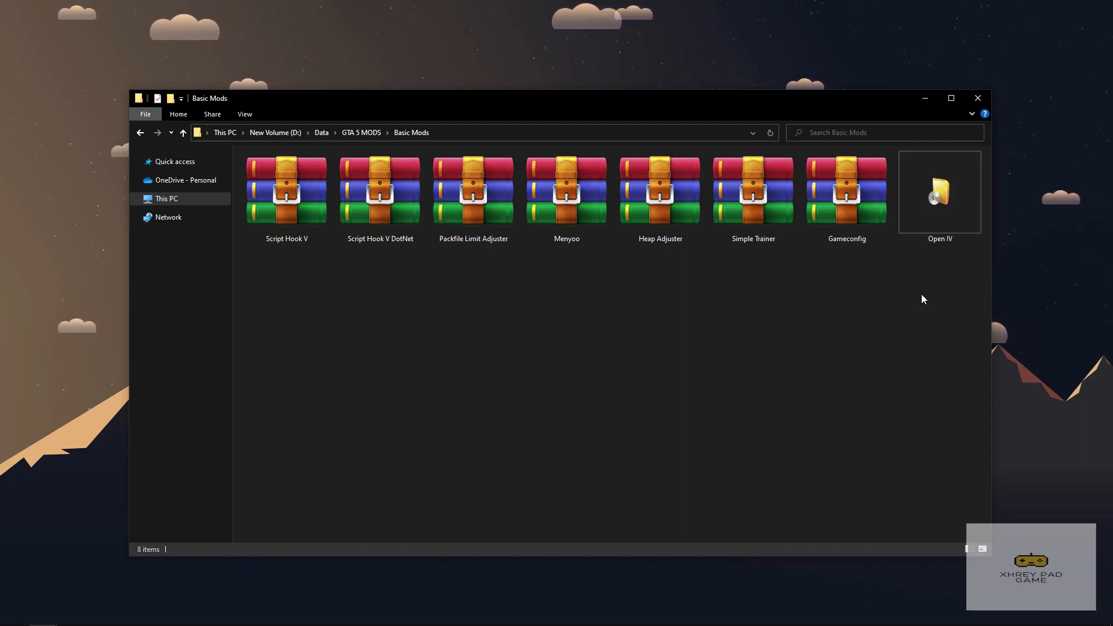
drag(951, 264, 1020, 191)
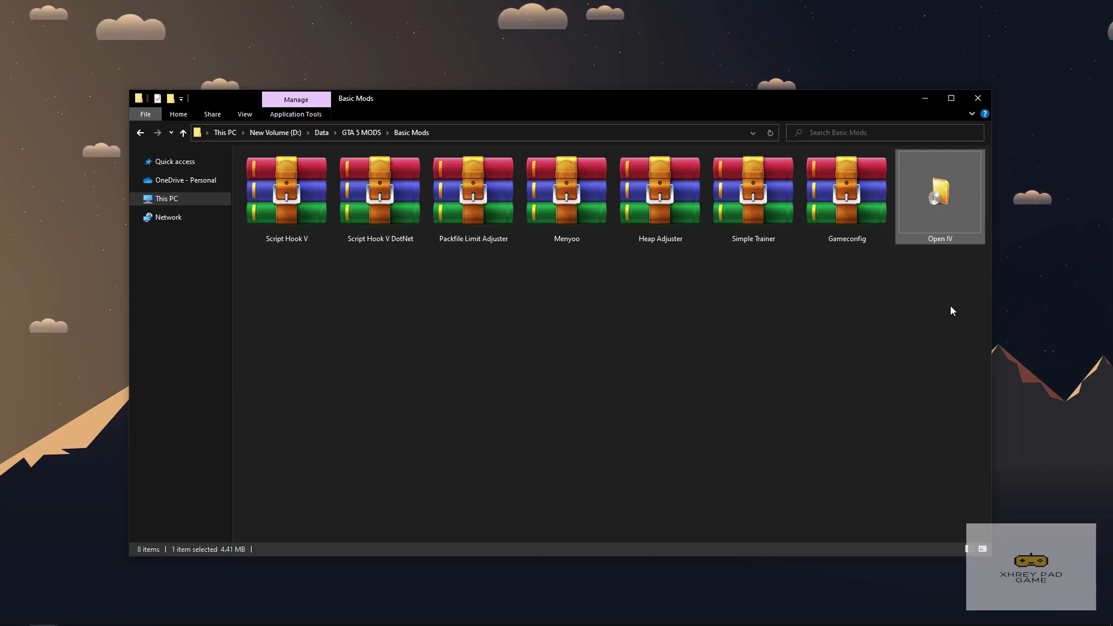
Run the Open IV installer from the Basic Mods folder, install it in English with the license terms accepted, and close the installer
right_click(946, 203)
click(1007, 207)
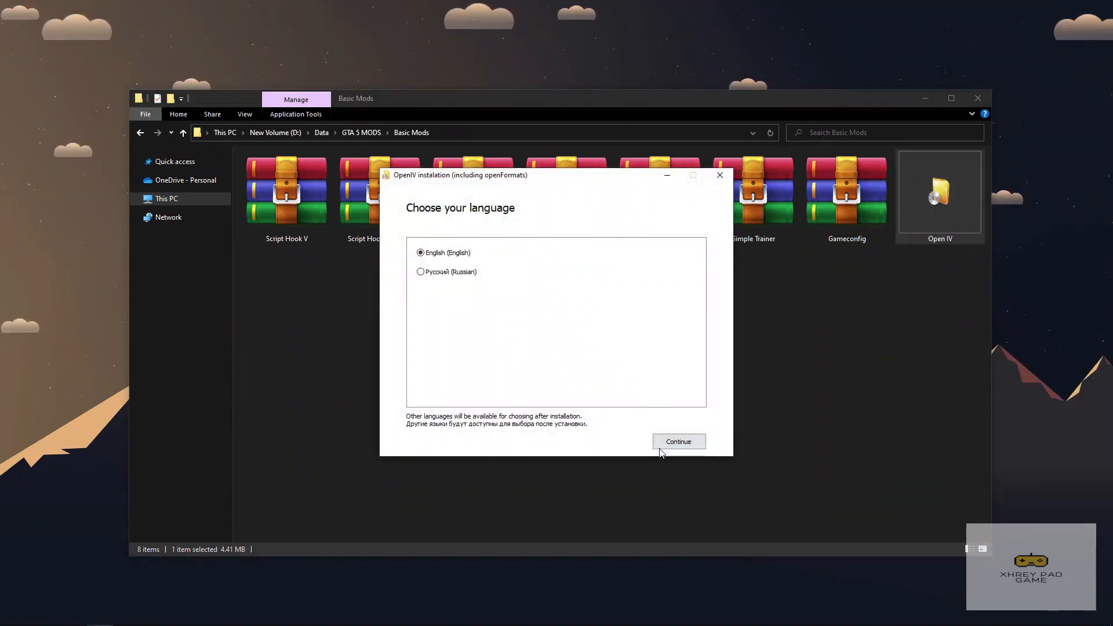
click(676, 441)
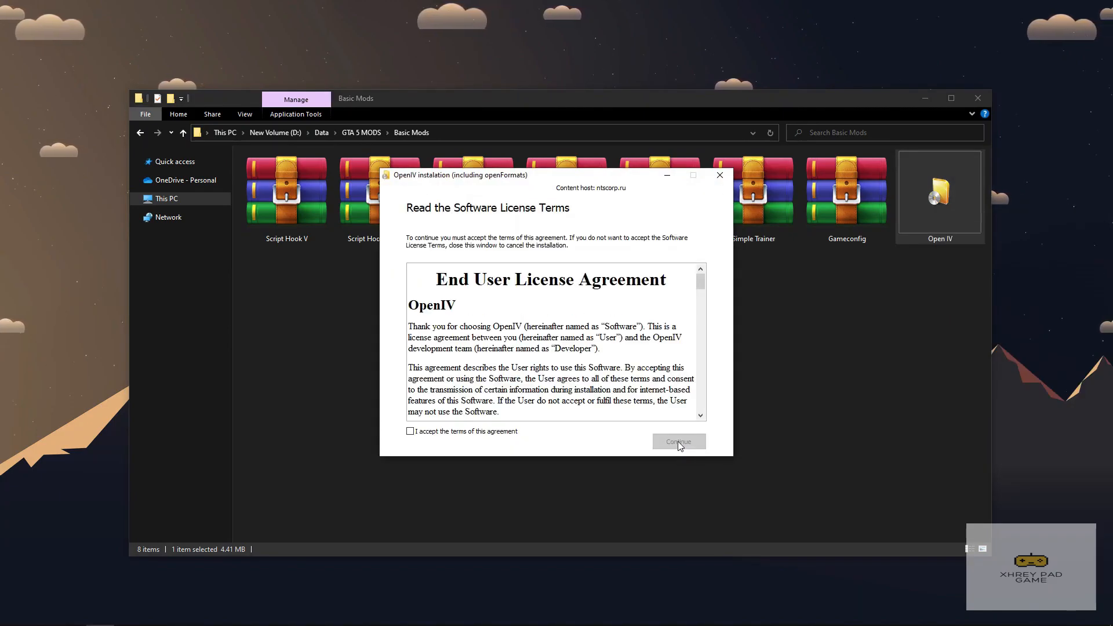
click(679, 442)
click(679, 442)
click(548, 358)
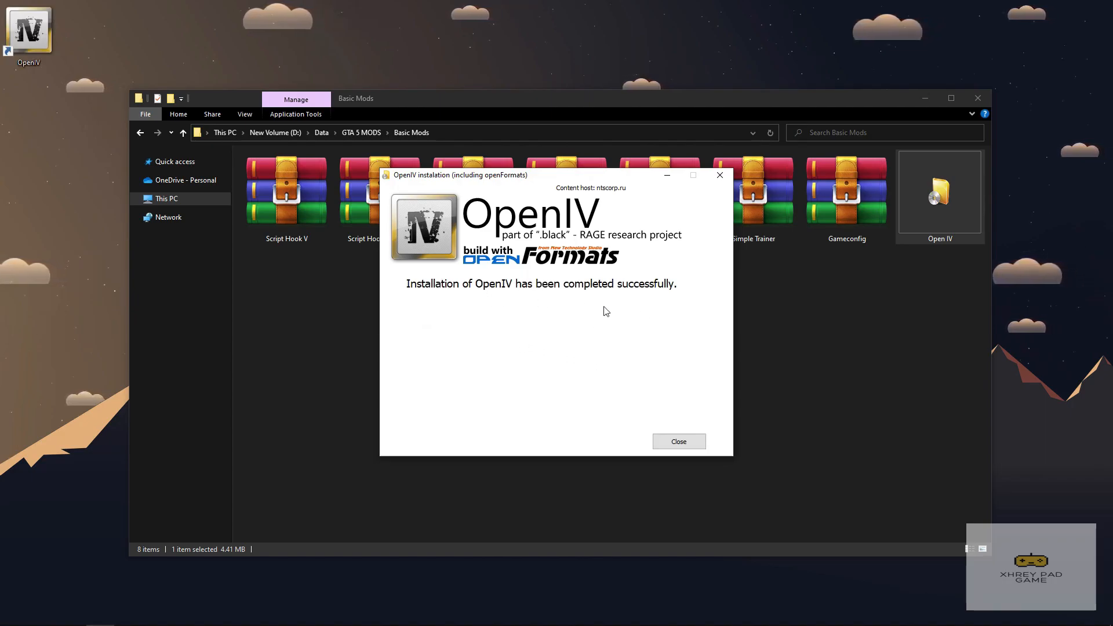
click(682, 440)
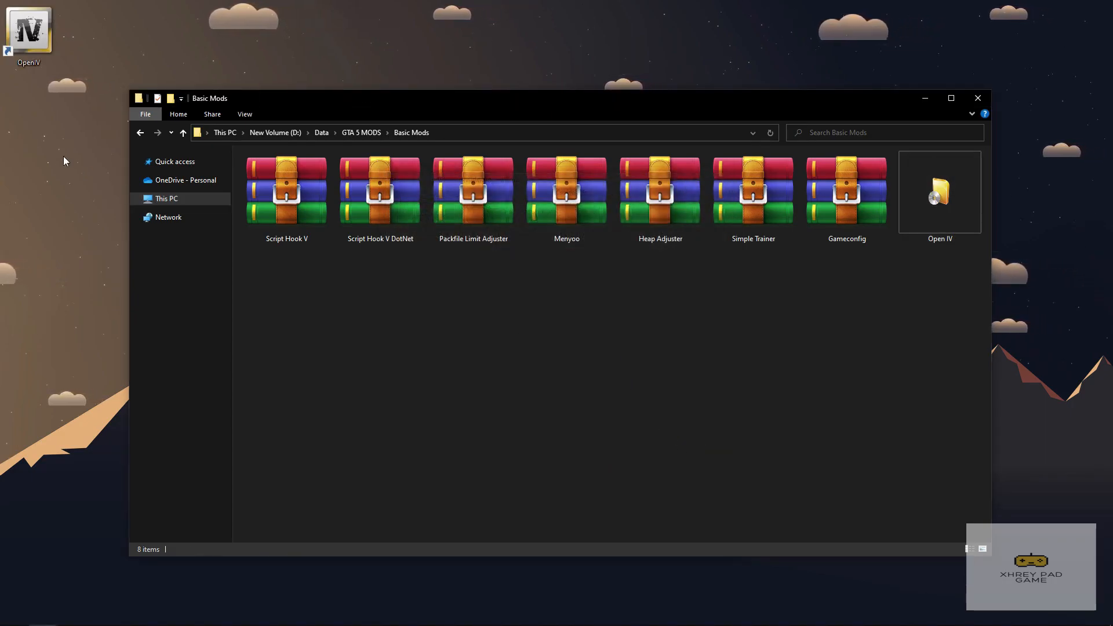
Launch OpenIV from the desktop and choose the Windows version of Grand Theft Auto V
click(24, 58)
right_click(23, 36)
click(101, 46)
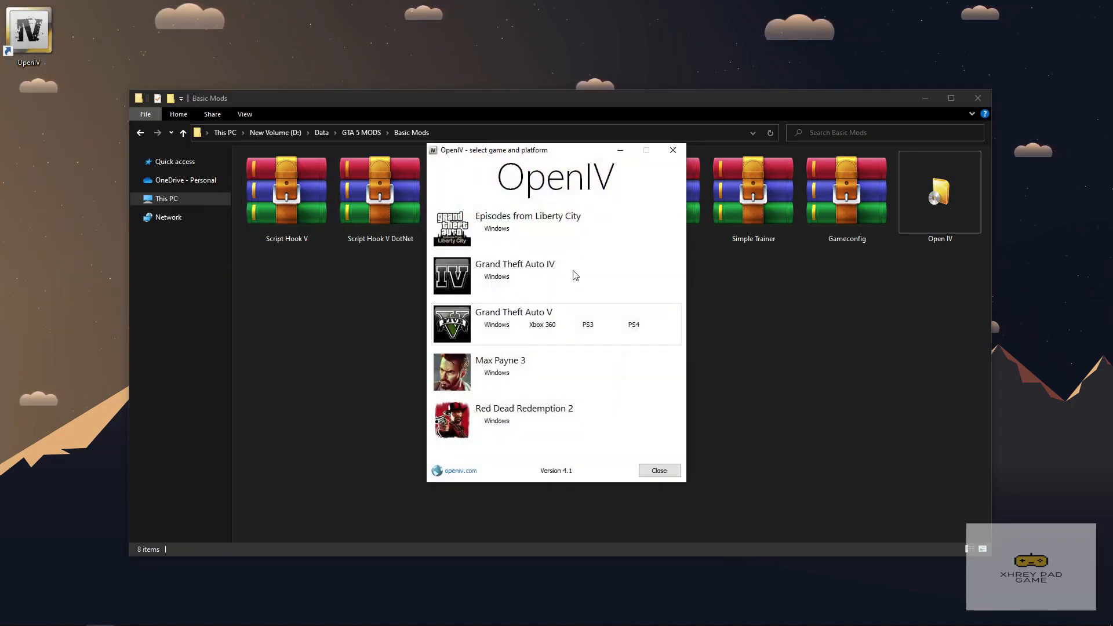
click(490, 324)
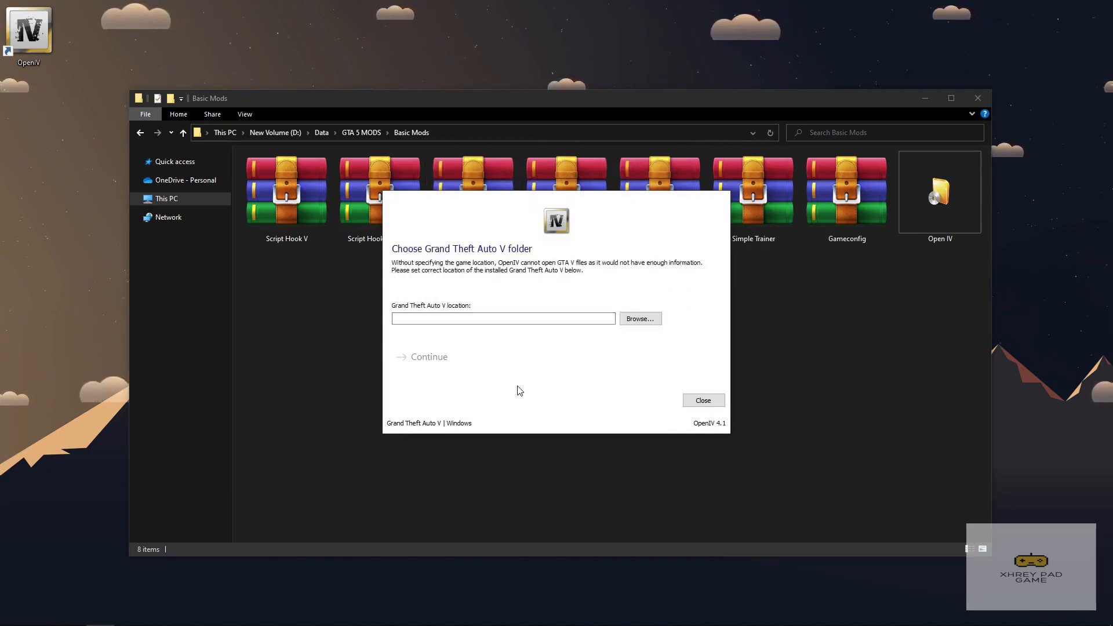
Set the game location to D:\Grand Theft Auto V\, continue into OpenIV, and dismiss the welcome video
click(640, 318)
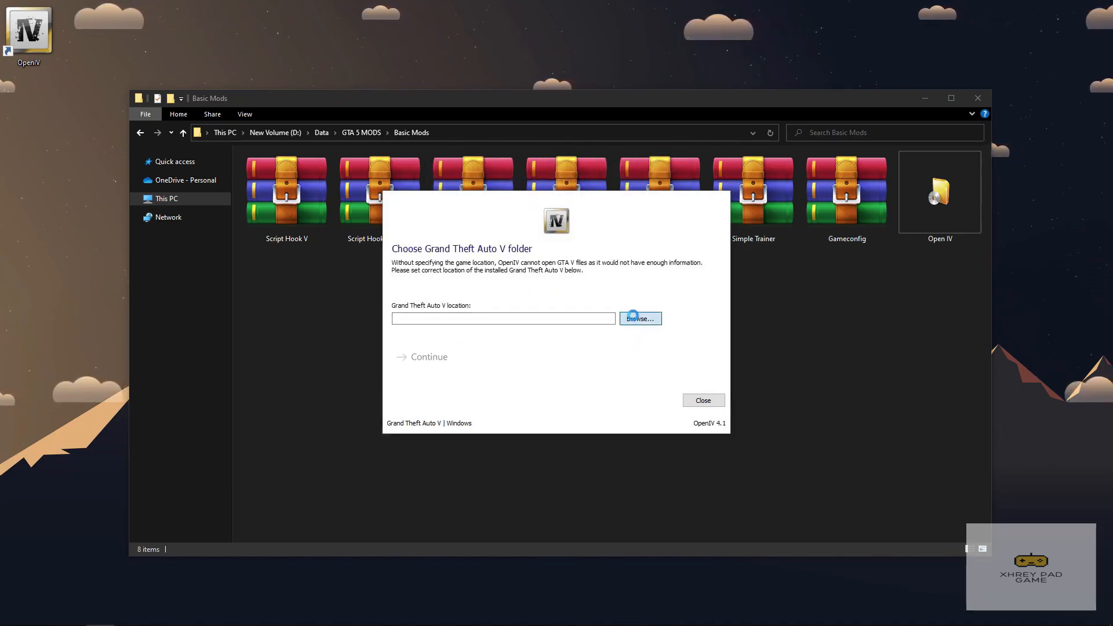
click(534, 234)
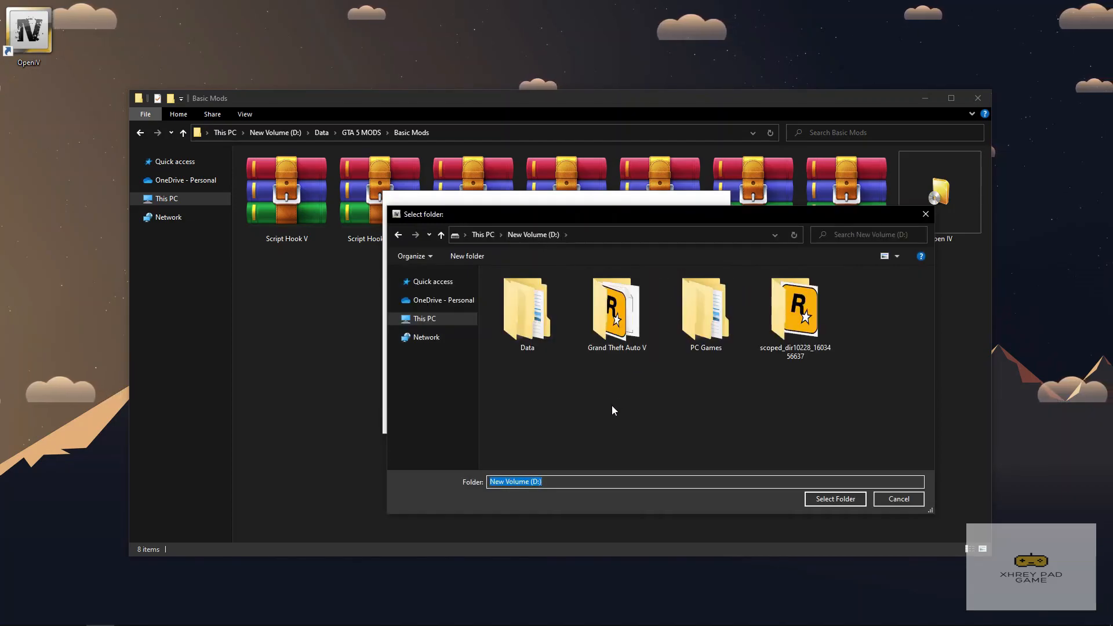
double_click(612, 330)
key(alt+Left)
double_click(618, 322)
click(847, 497)
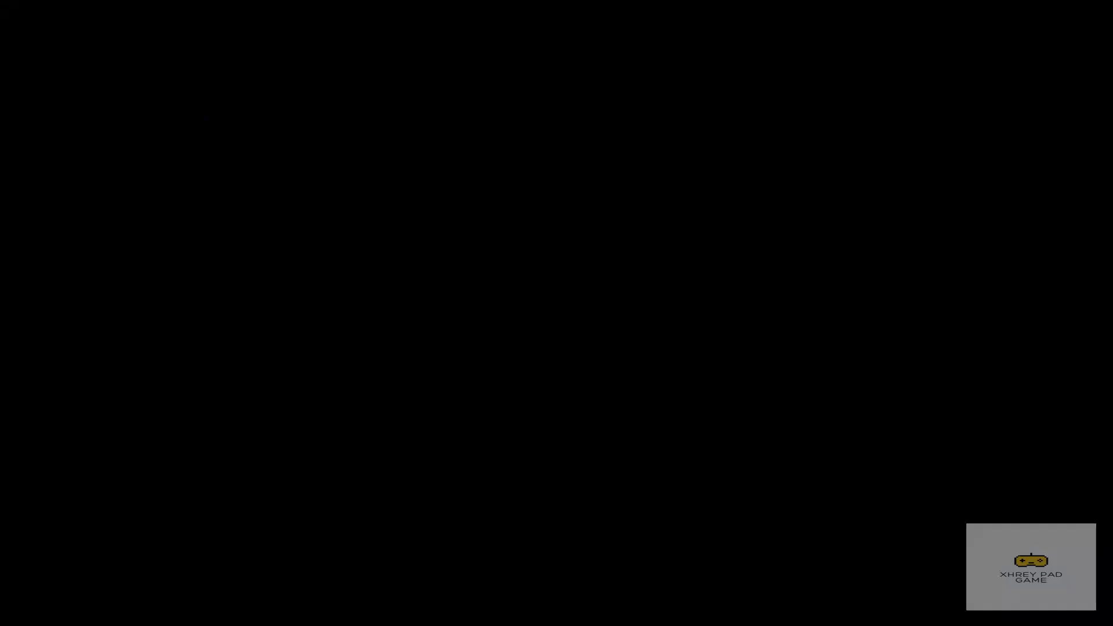
click(496, 388)
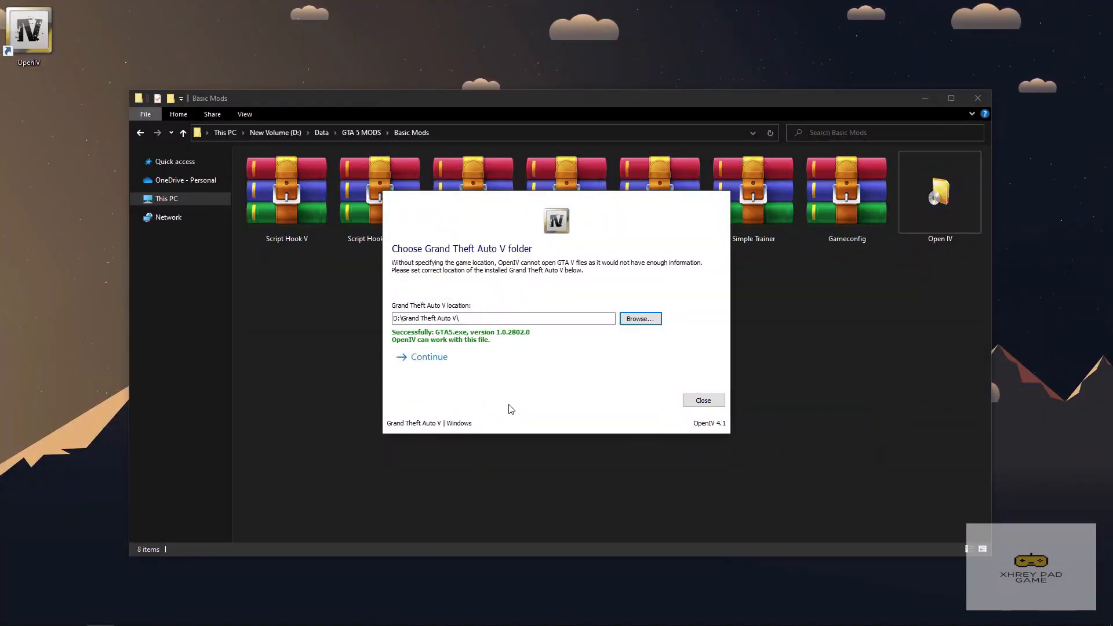
click(501, 367)
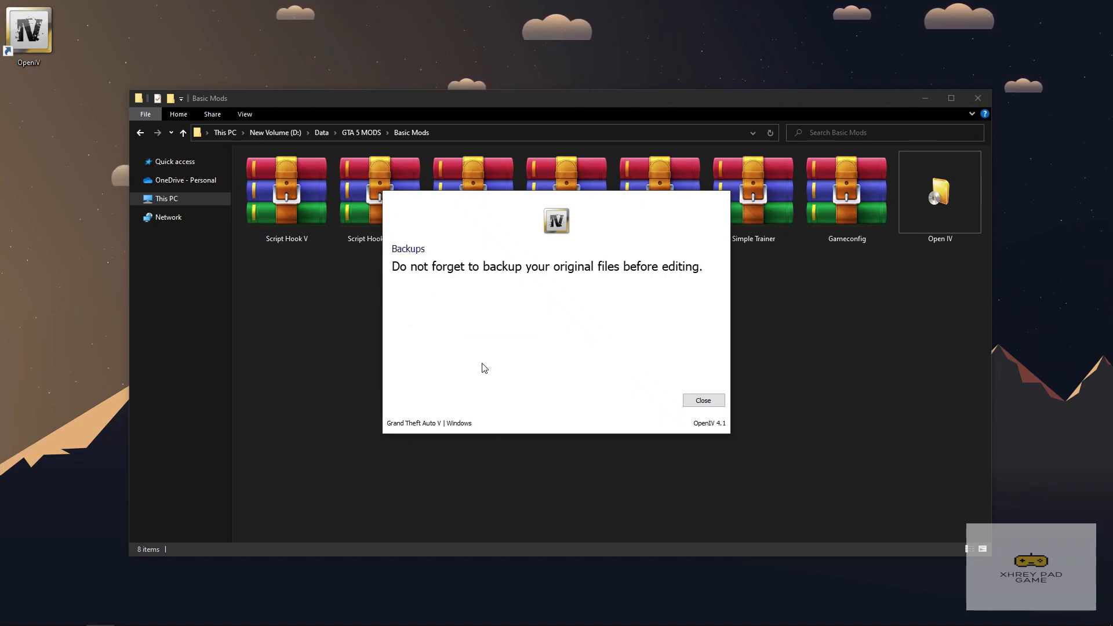
click(483, 366)
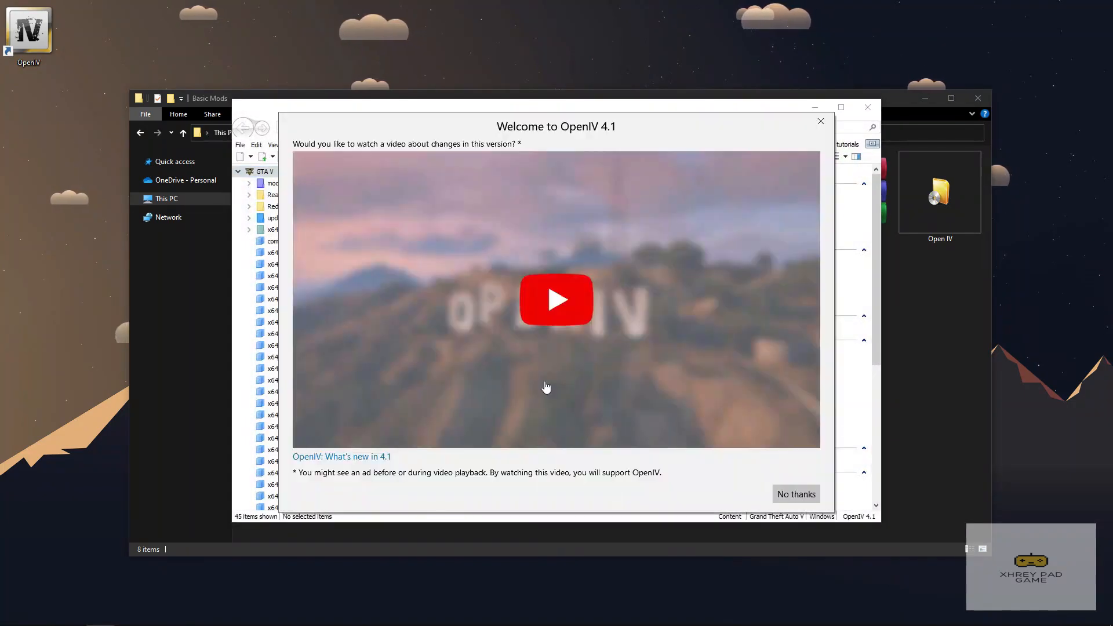
click(820, 121)
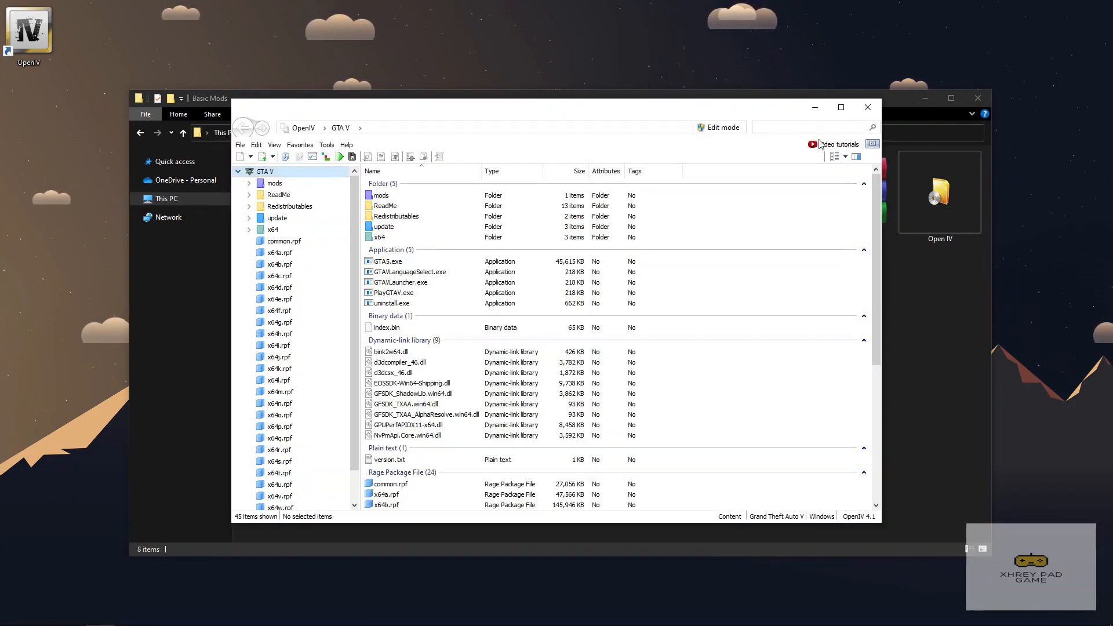
Install ASI Loader, OpenIV.ASI and openCamera with the ASI Manager, and close the manager
click(325, 146)
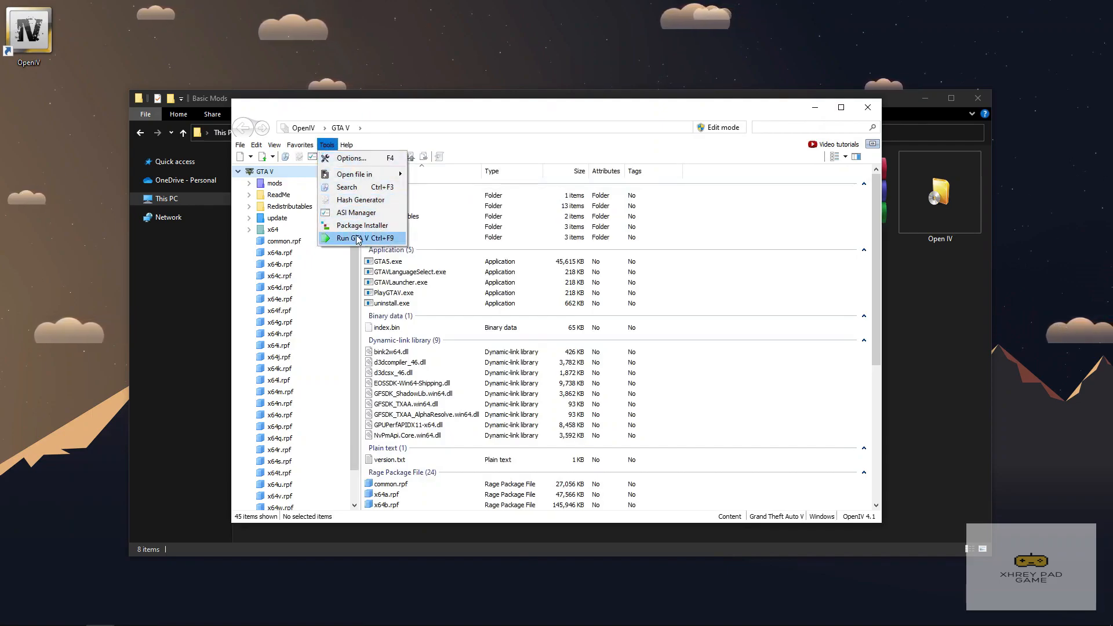
click(354, 214)
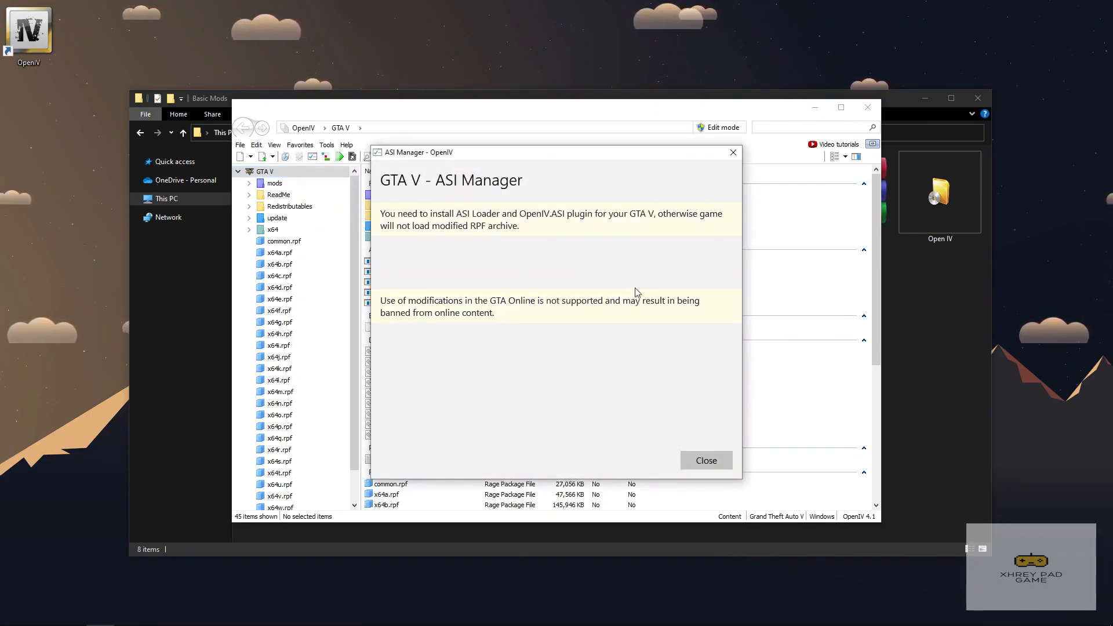
click(696, 283)
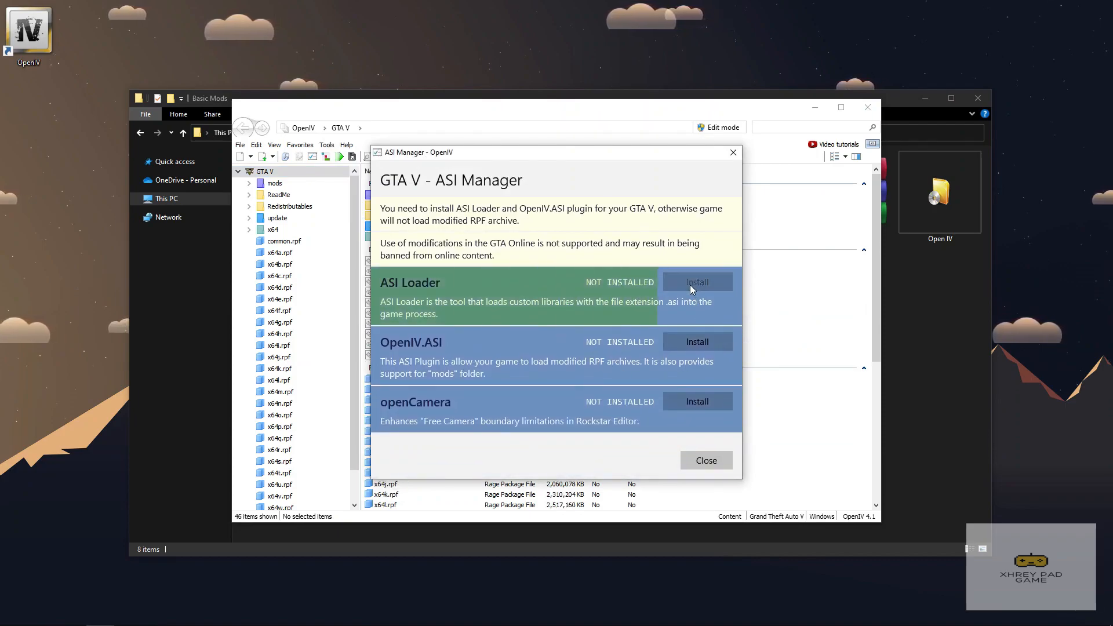
click(700, 343)
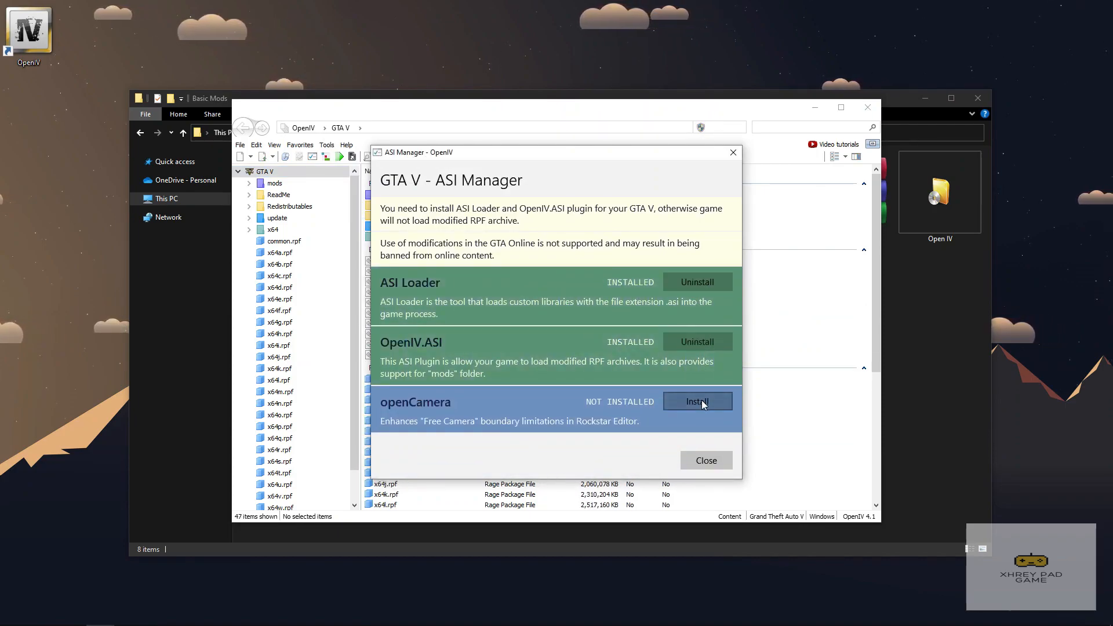
click(698, 401)
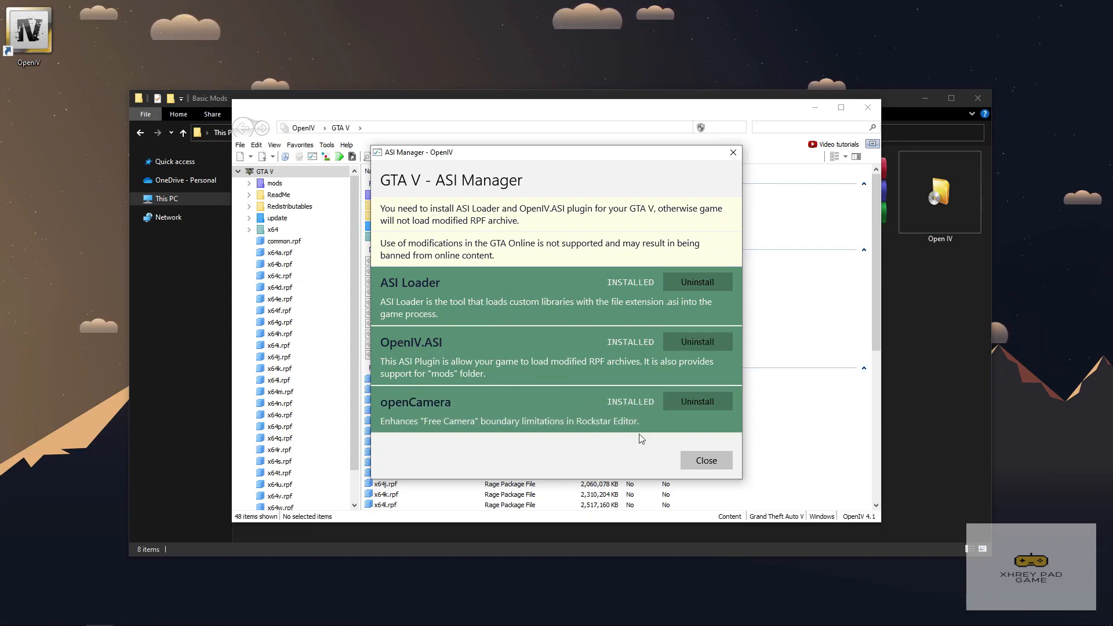
click(707, 460)
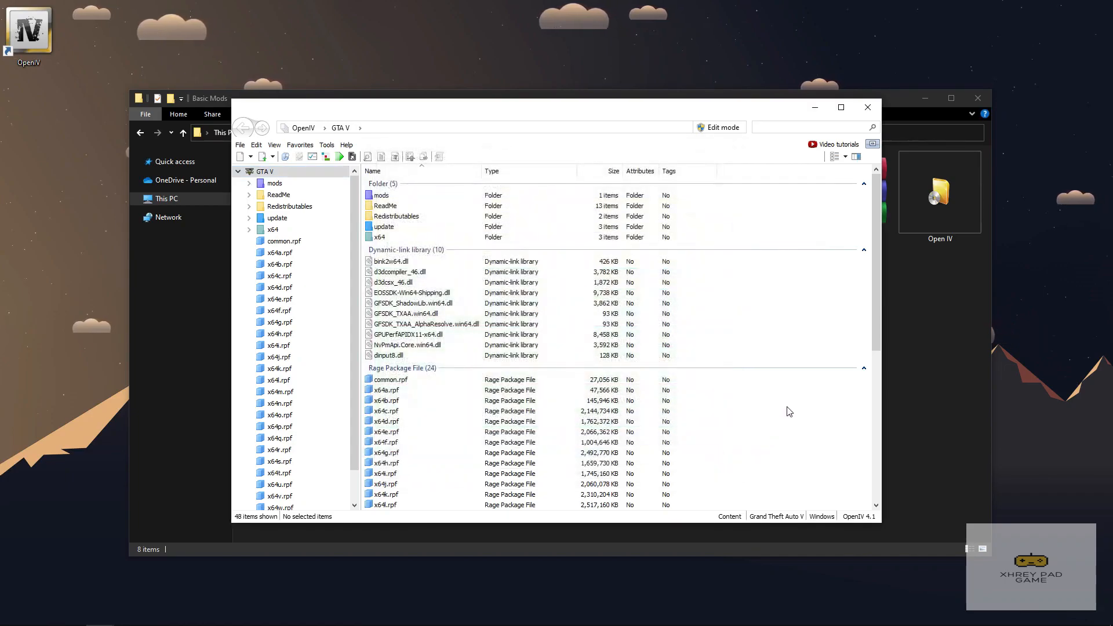
Minimize OpenIV and arrange the Grand Theft Auto V and Basic Mods folder windows side by side
click(815, 108)
drag(322, 257, 882, 182)
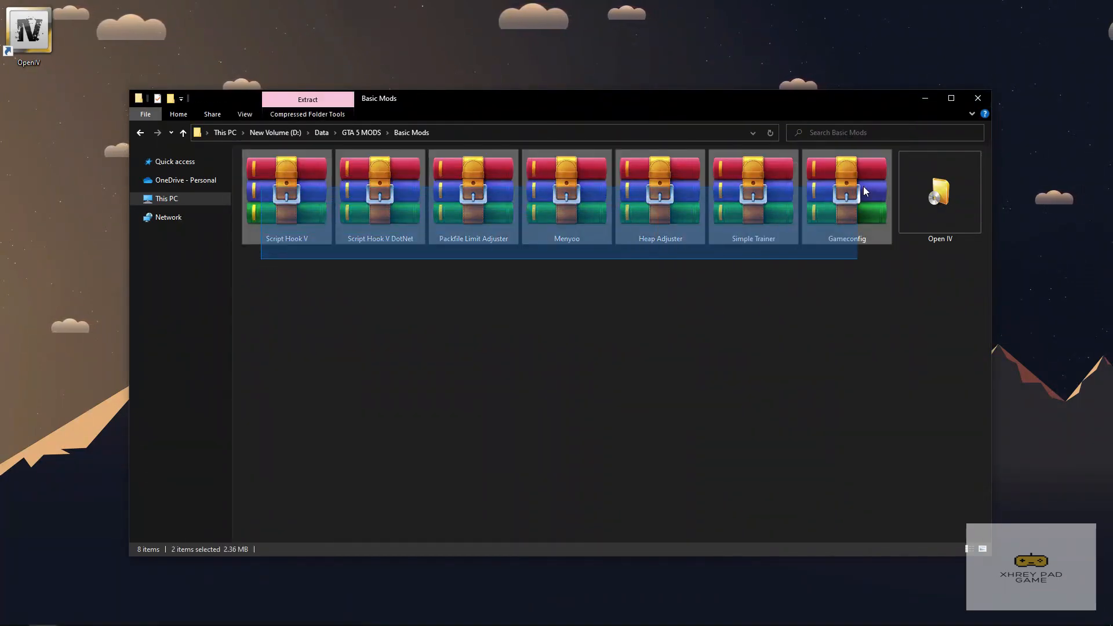
click(676, 350)
drag(621, 99, 1110, 145)
click(397, 255)
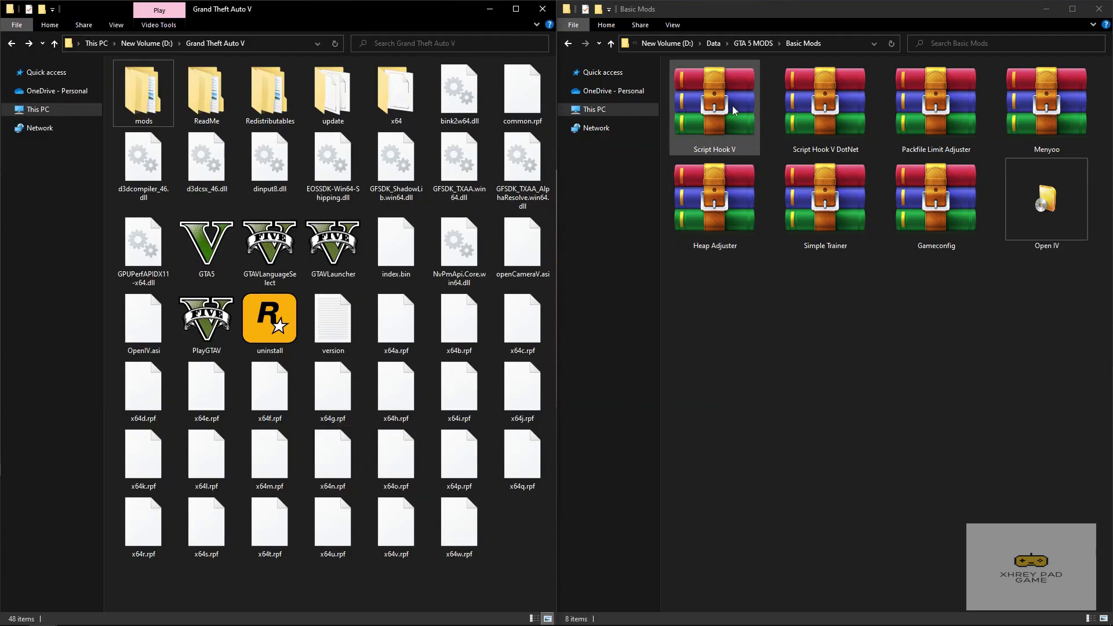
Extract ScriptHookV.dll and dinput8.dll from the bin folder of the Script Hook V archive into the Grand Theft Auto V folder, replacing existing files
double_click(715, 110)
click(403, 205)
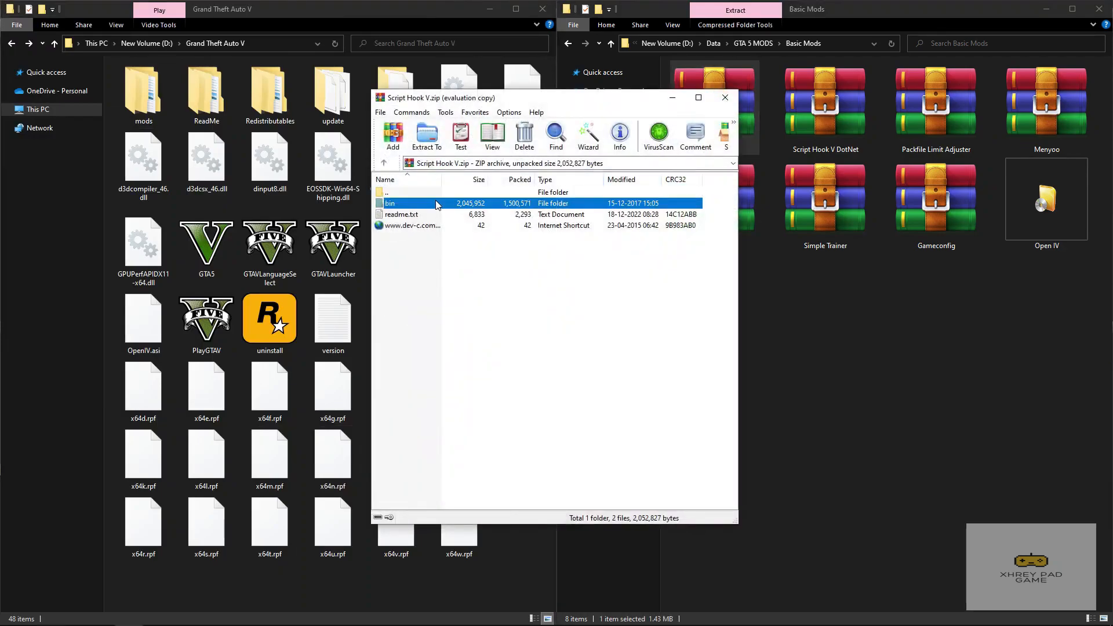
click(638, 264)
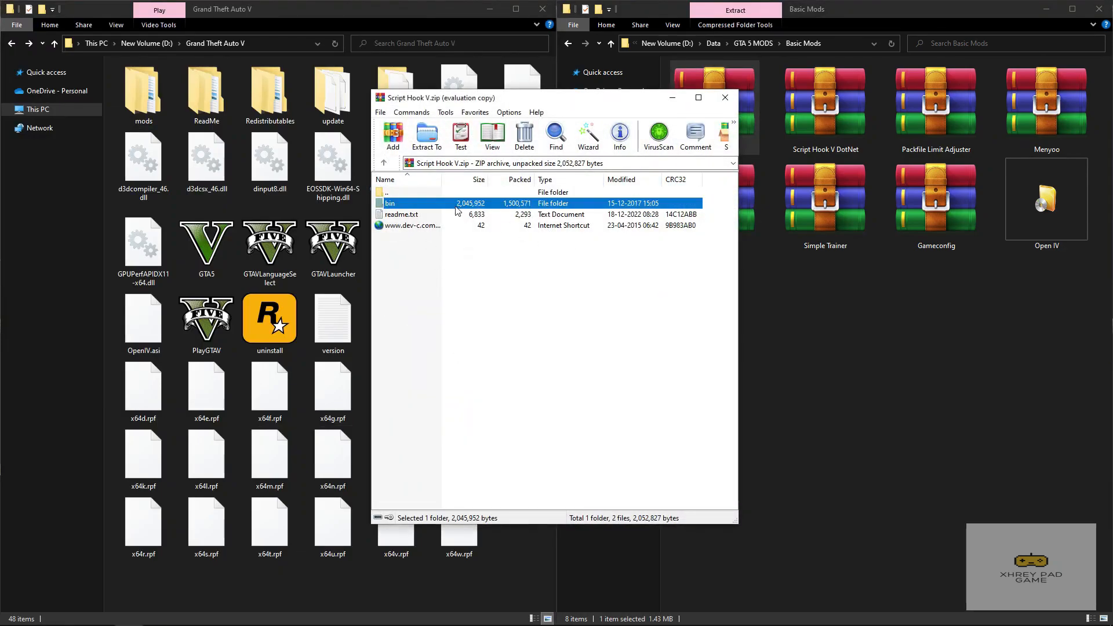
double_click(455, 206)
click(406, 227)
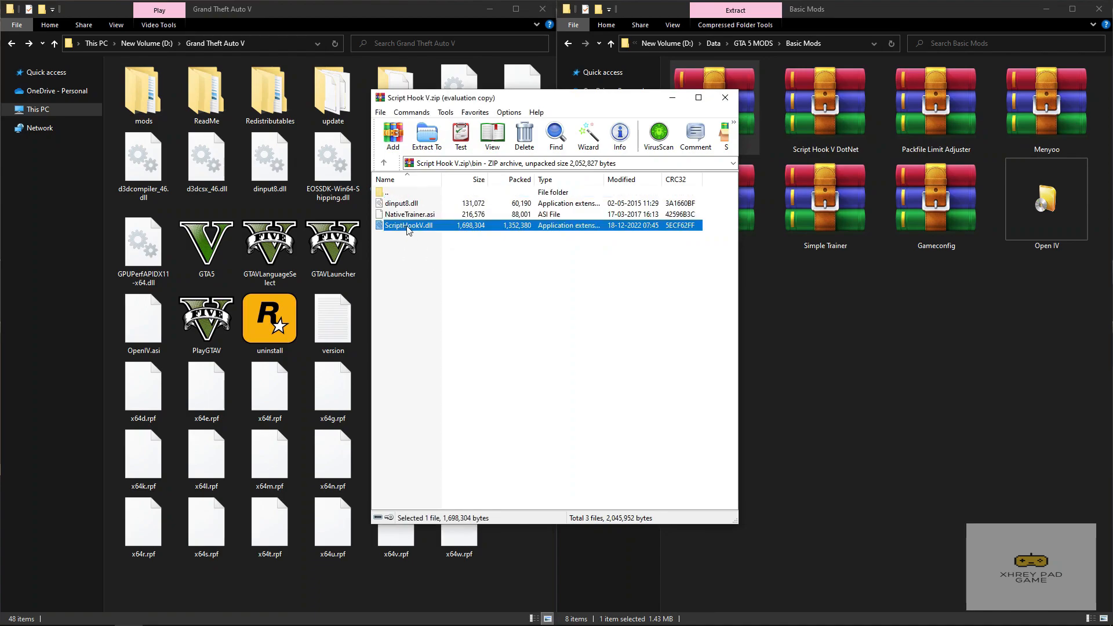
ctrl+click(431, 207)
drag(434, 207, 285, 209)
click(526, 225)
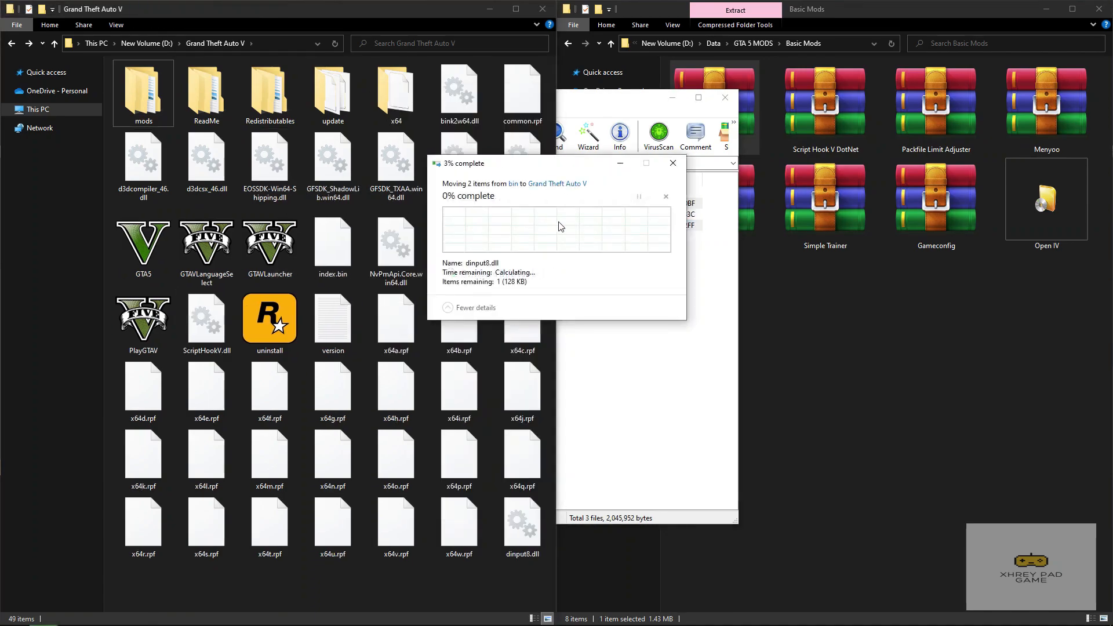
Extract the six ScriptHookVDotNet files, without the text documents above them, from the Script Hook V DotNet archive into the Grand Theft Auto V folder
click(729, 101)
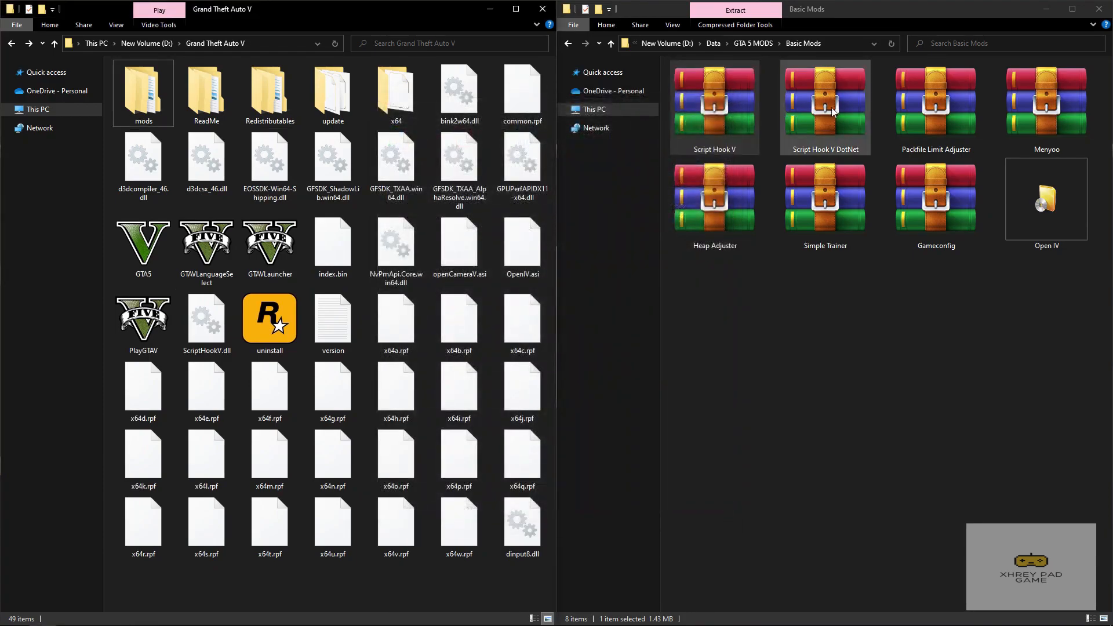
double_click(821, 111)
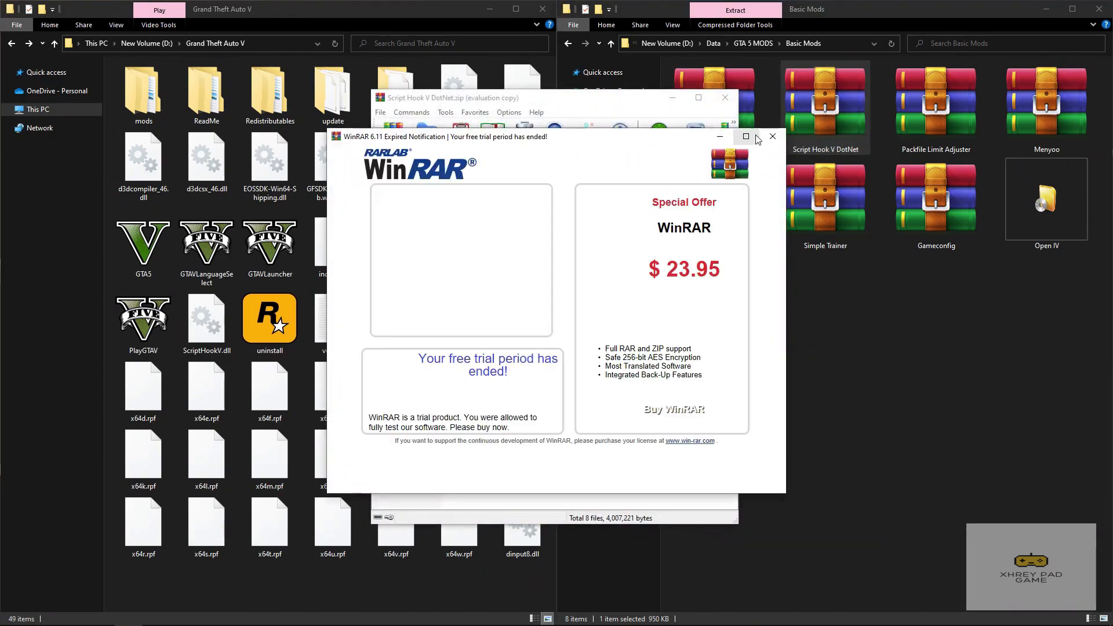
click(773, 137)
drag(431, 334, 418, 224)
drag(362, 275, 306, 288)
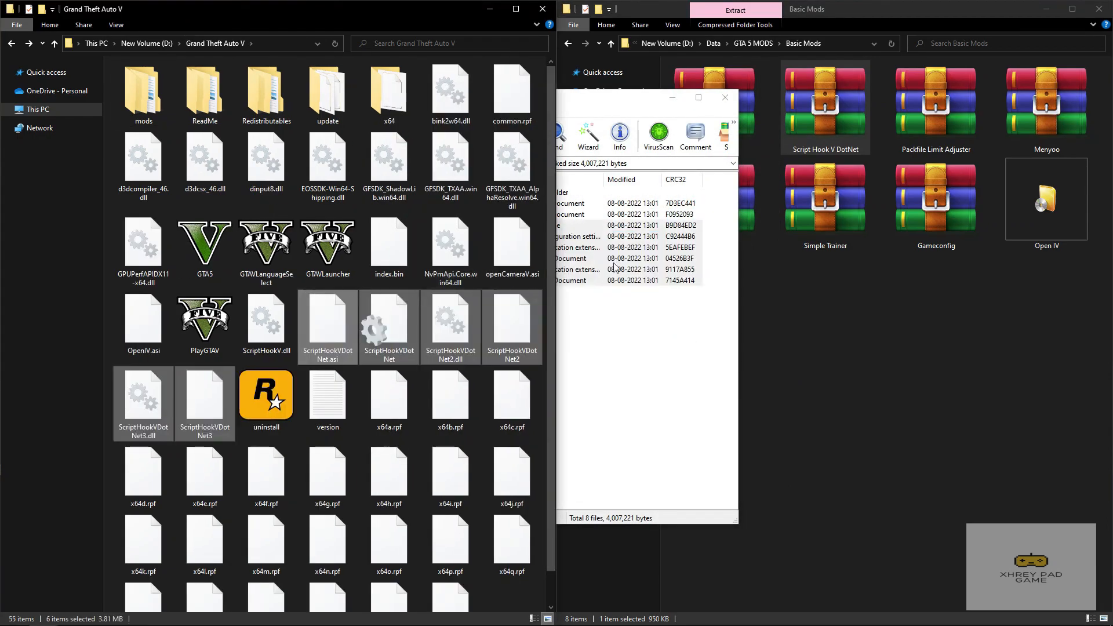
click(725, 99)
Extract the PackfileLimitAdjuster ASI and configuration files from the Packfile Limit Adjuster archive into the Grand Theft Auto V folder
double_click(939, 135)
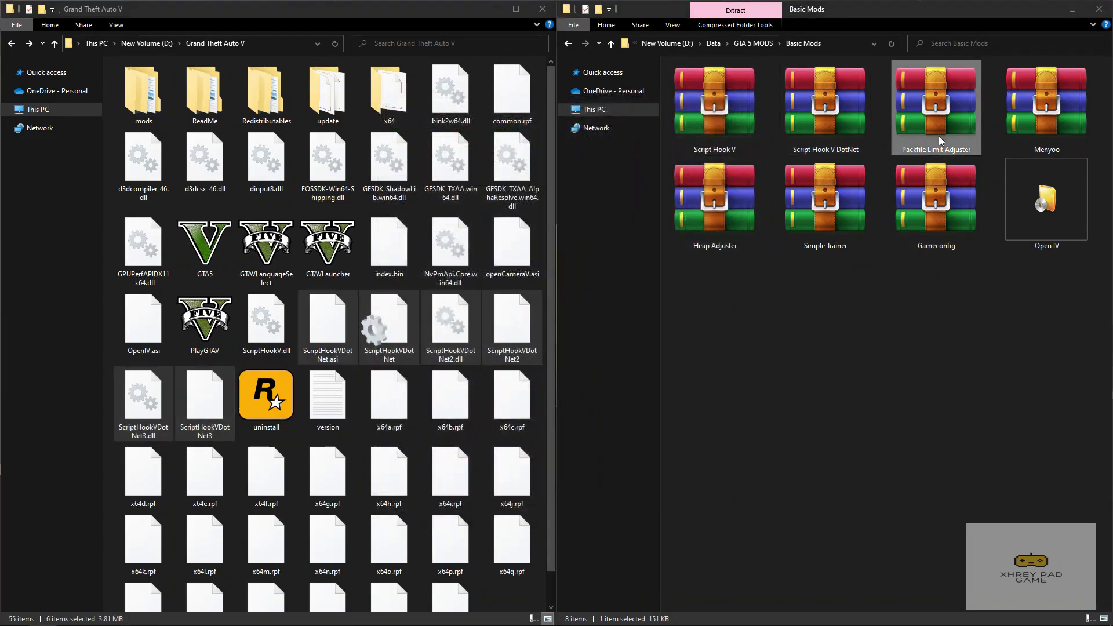
click(773, 136)
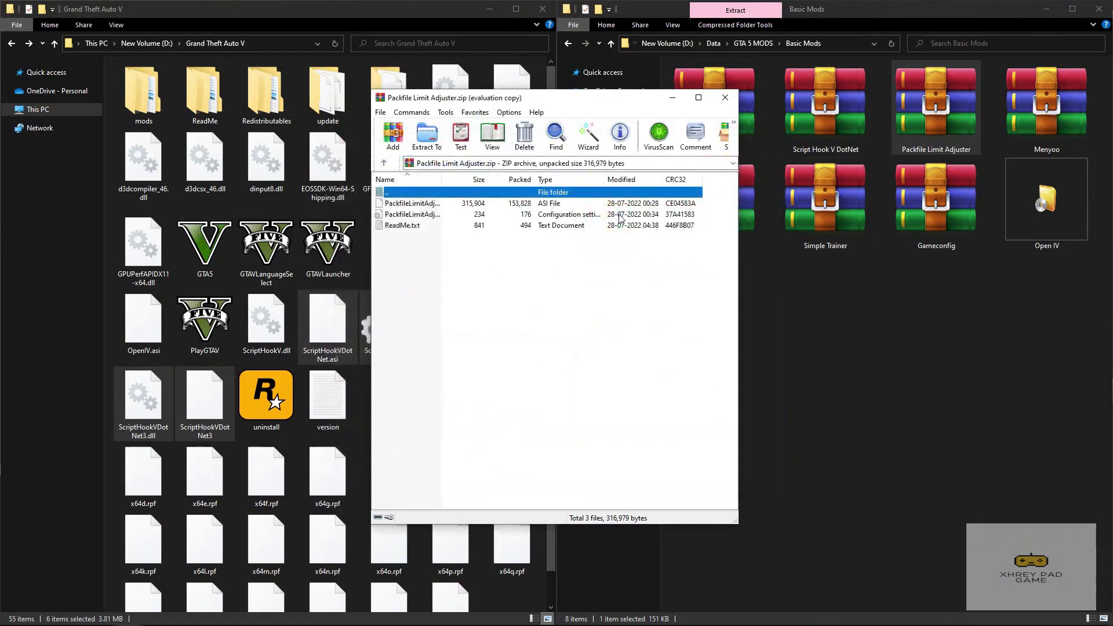
click(487, 204)
shift+click(459, 215)
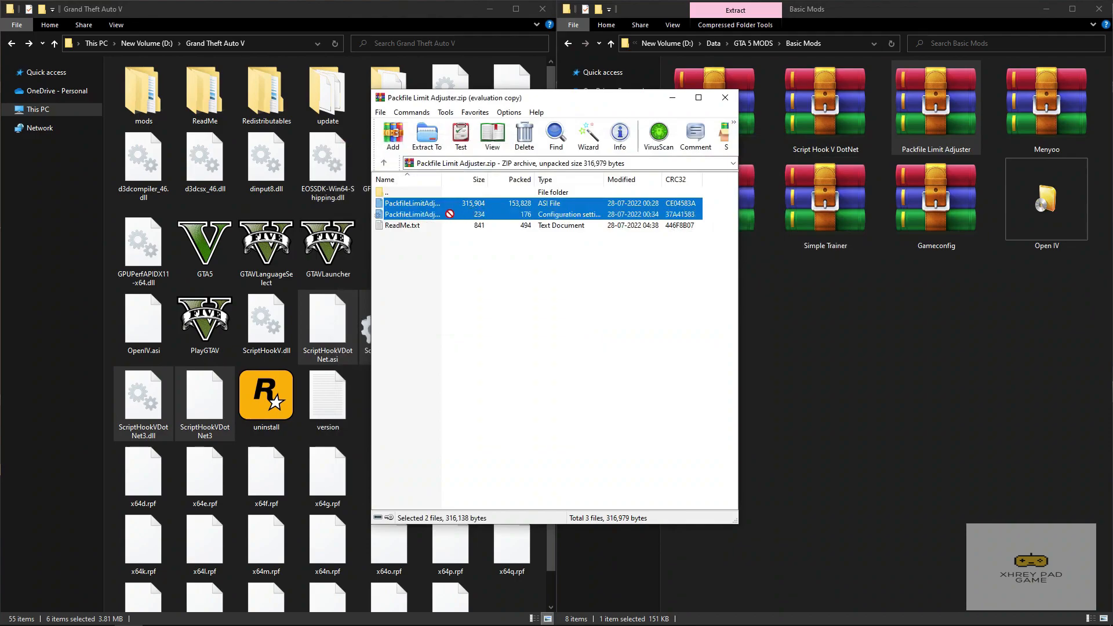
drag(287, 212, 290, 210)
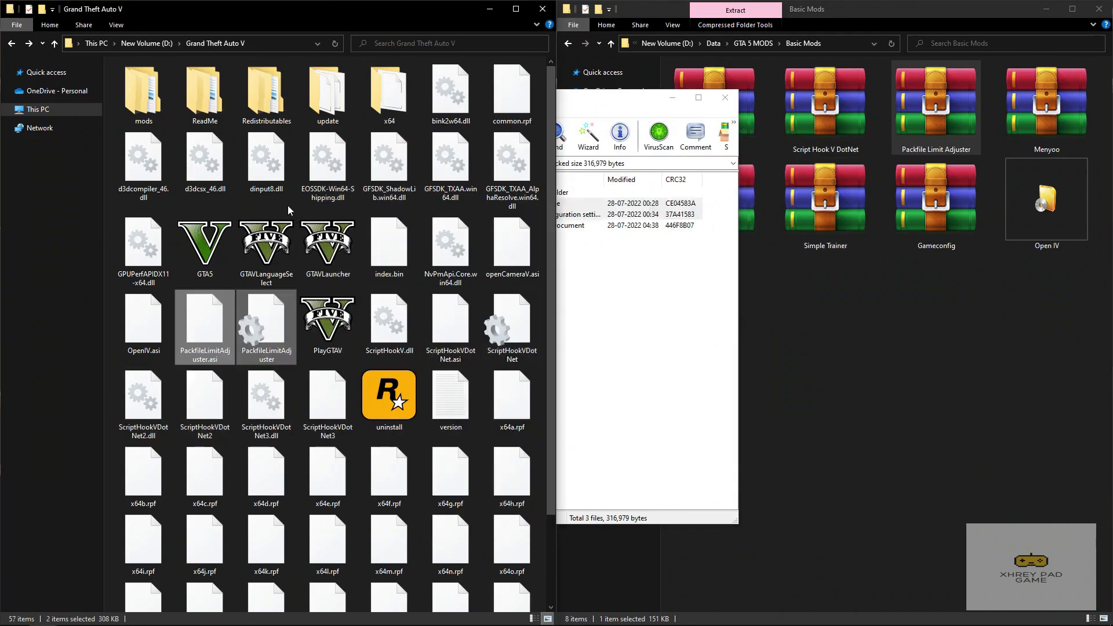
click(731, 97)
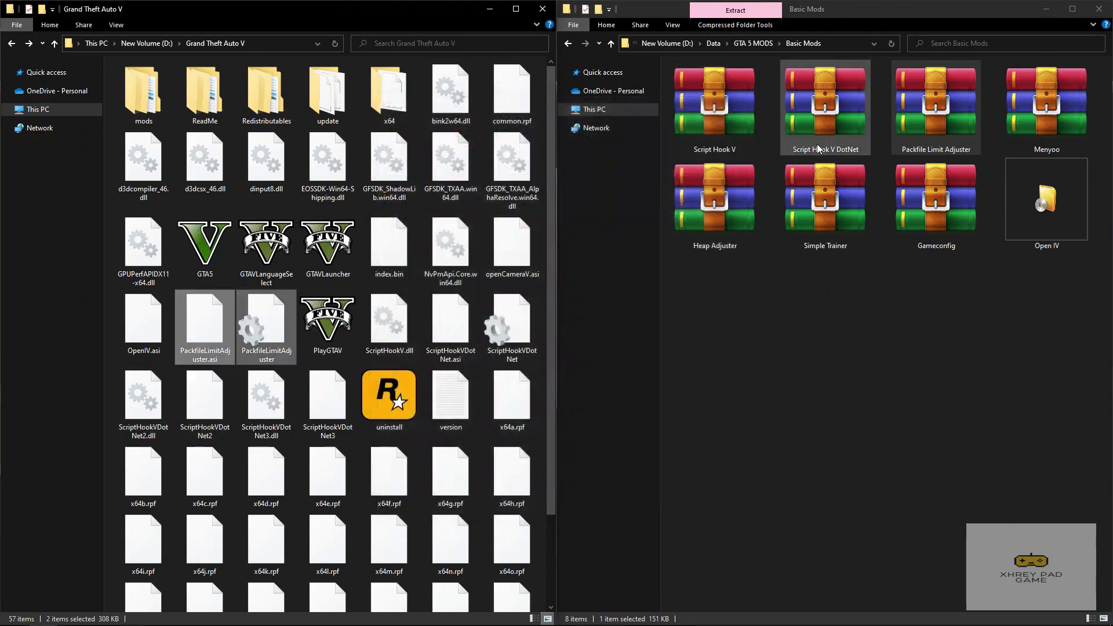
Extract the menyooStuff folder and Menyoo.asi from the Menyoo archive into the Grand Theft Auto V folder, and close the archive
double_click(1038, 110)
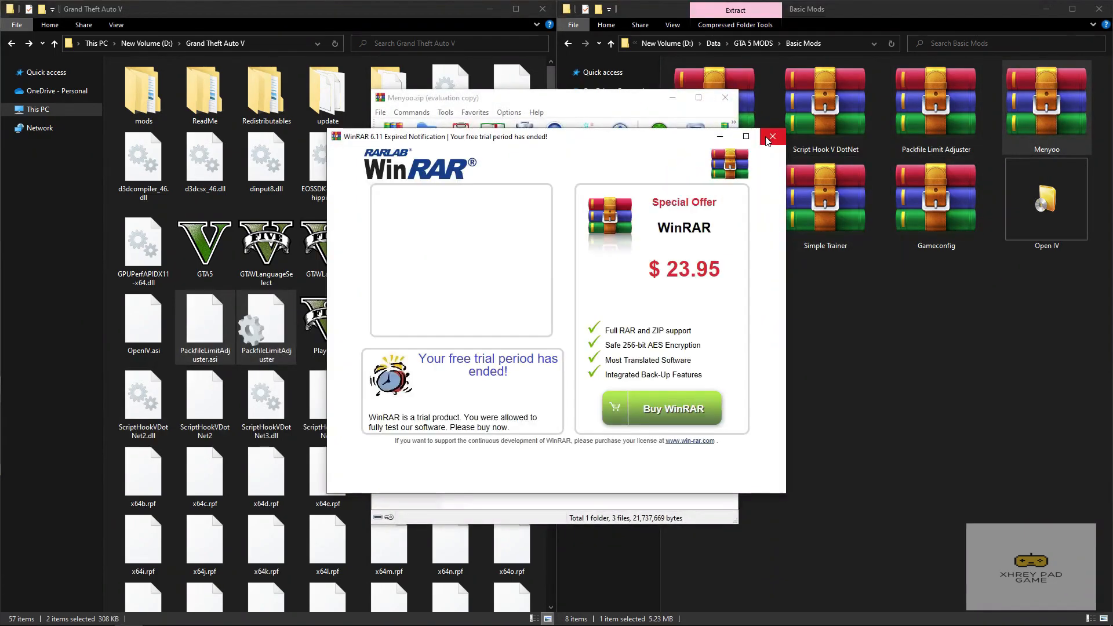
click(773, 137)
drag(594, 101, 1112, 131)
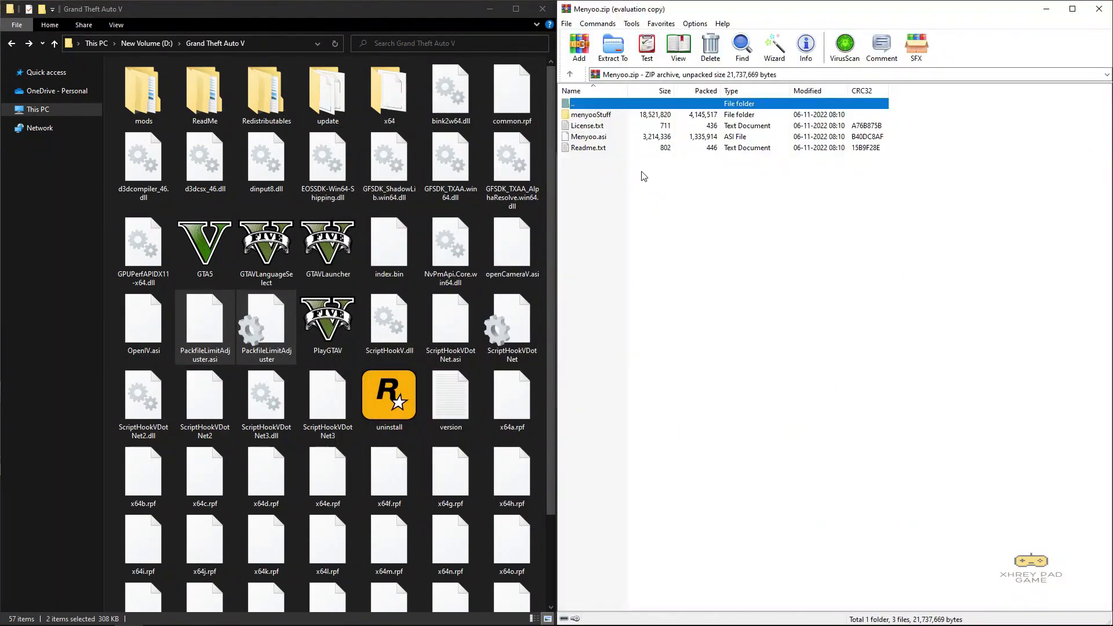
click(618, 139)
ctrl+click(617, 116)
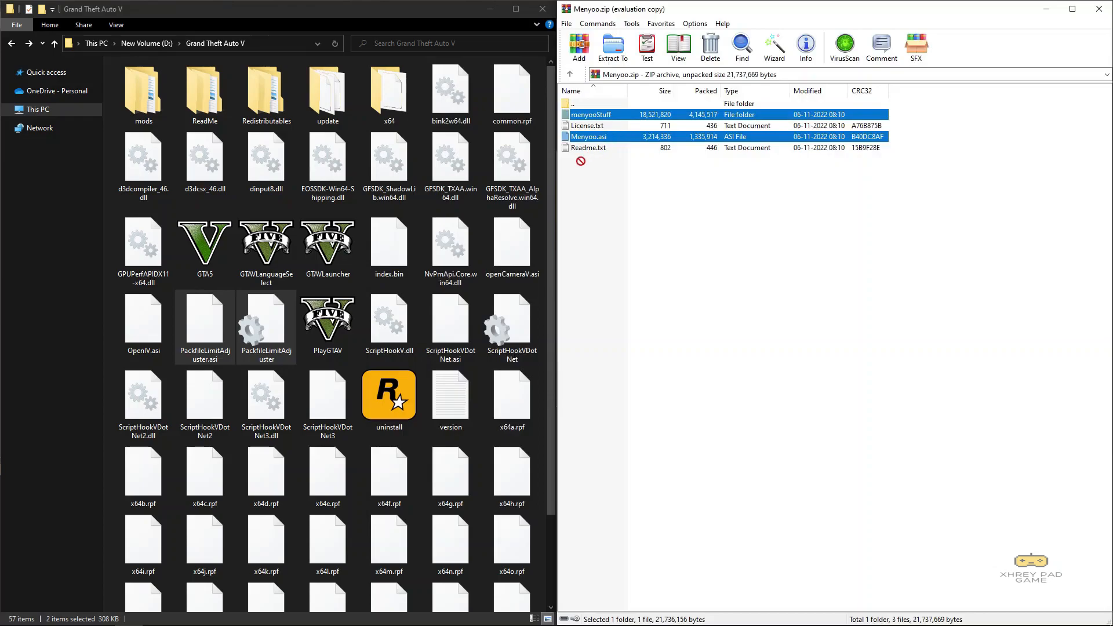
drag(473, 212, 473, 212)
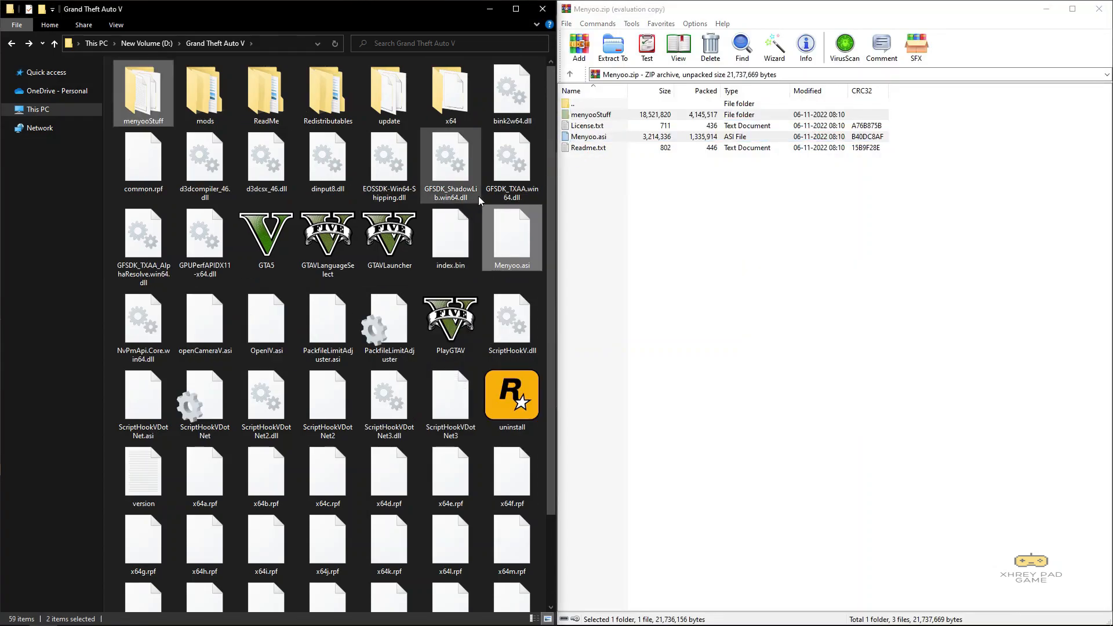
click(1099, 8)
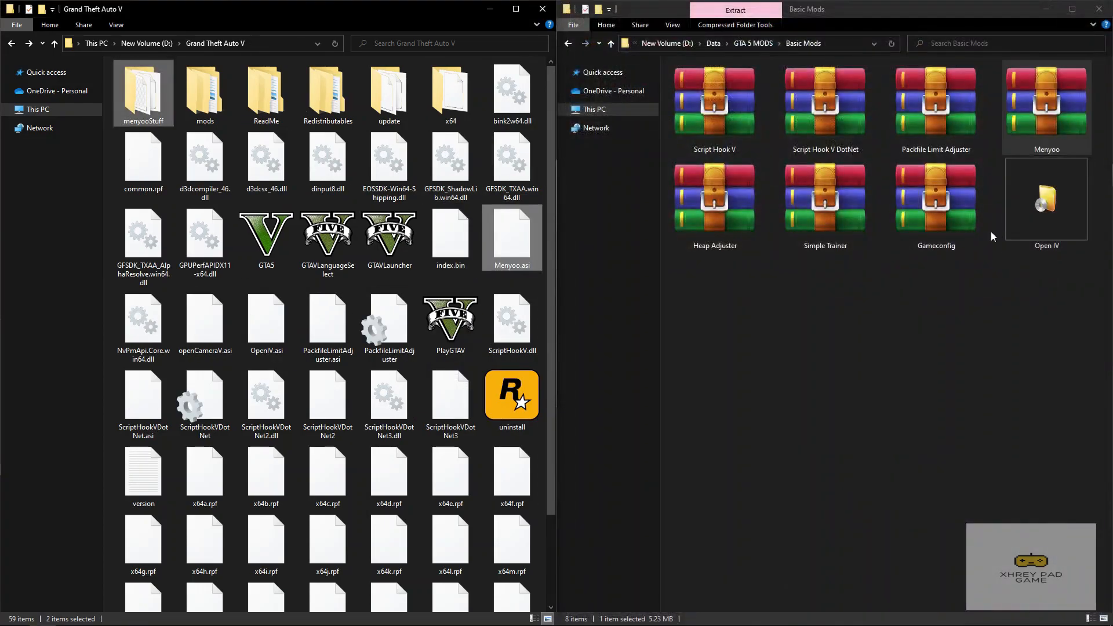
Extract the GTAV.HeapAdjuster.asi file from the Heap Adjuster archive into the Grand Theft Auto V folder, and close the archive
click(712, 223)
right_click(712, 223)
click(735, 228)
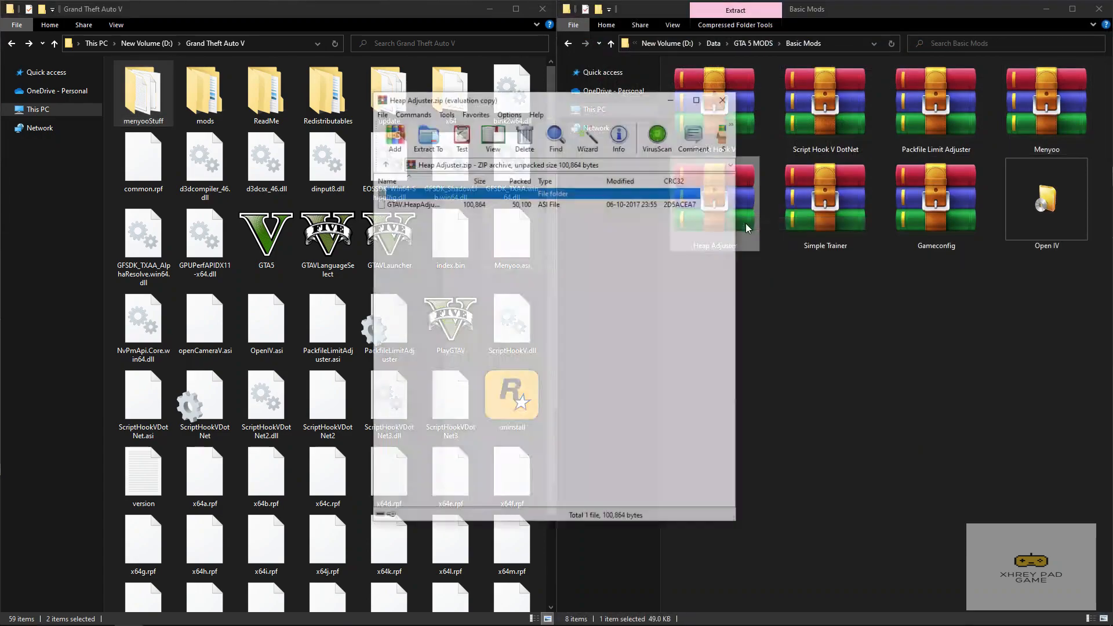
drag(648, 110, 1110, 116)
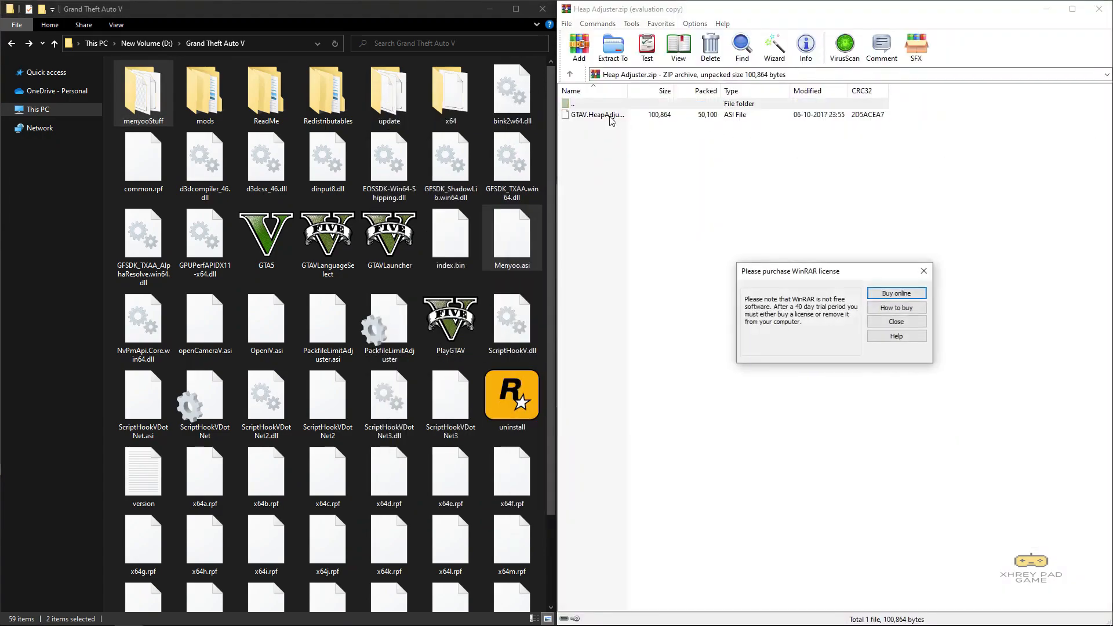
click(924, 270)
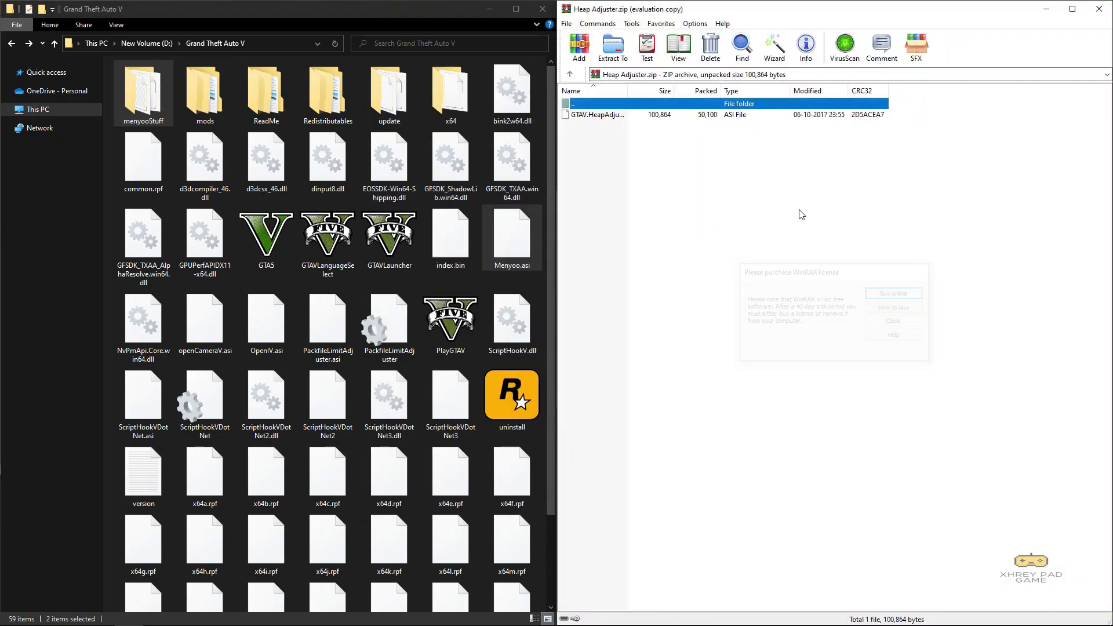
click(621, 116)
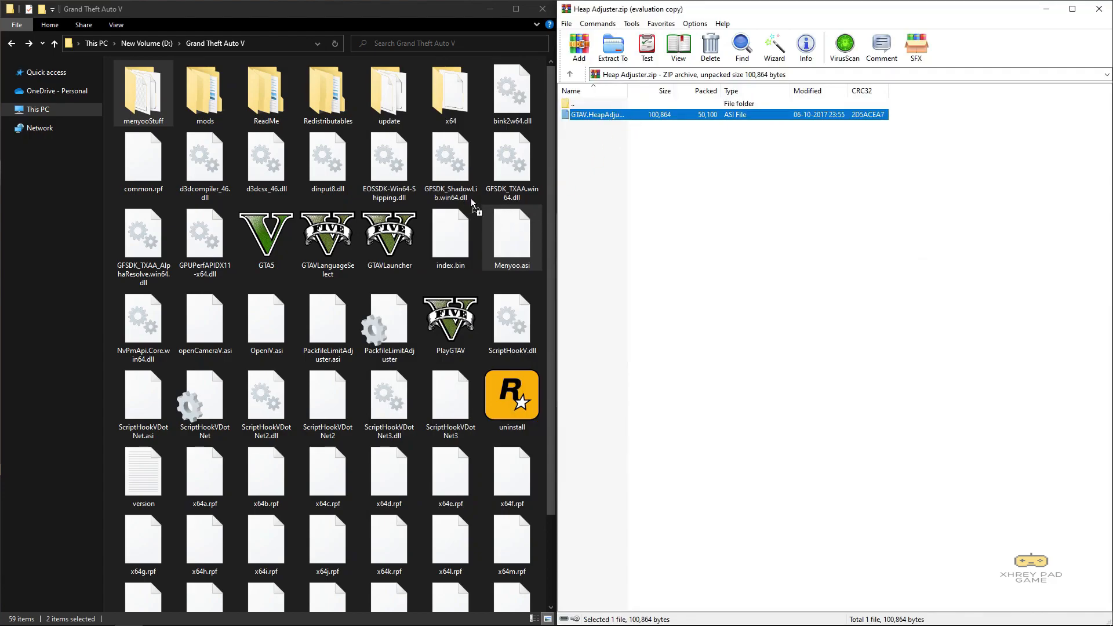
drag(472, 203, 473, 204)
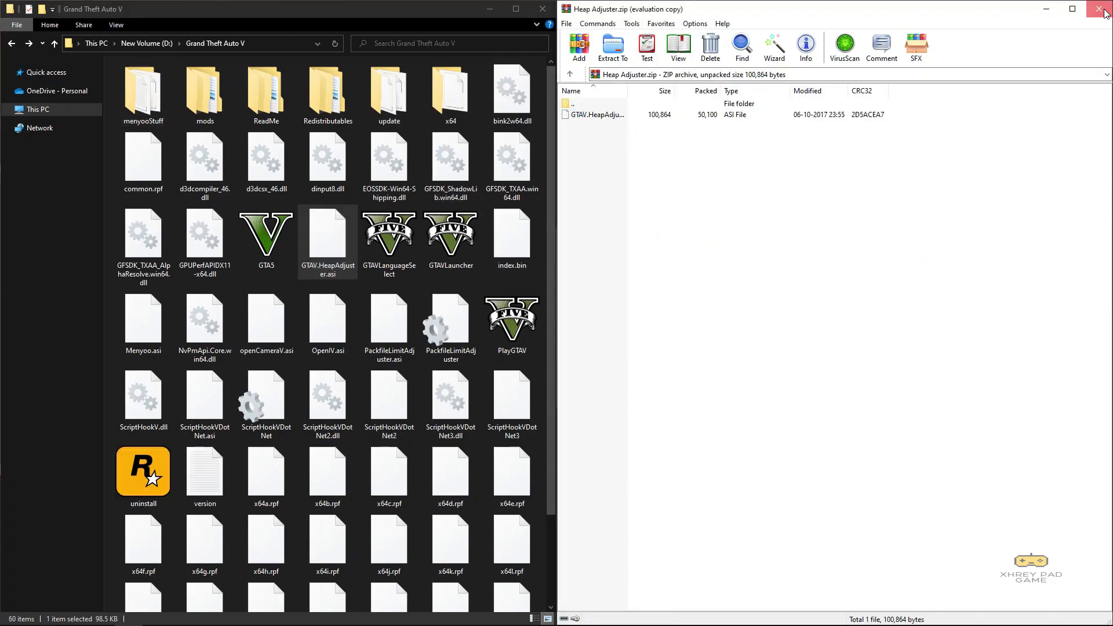
click(1099, 9)
Extract TrainerV.asi and trainerv.ini from the Simple Trainer archive into the Grand Theft Auto V folder, and close the archive
double_click(810, 214)
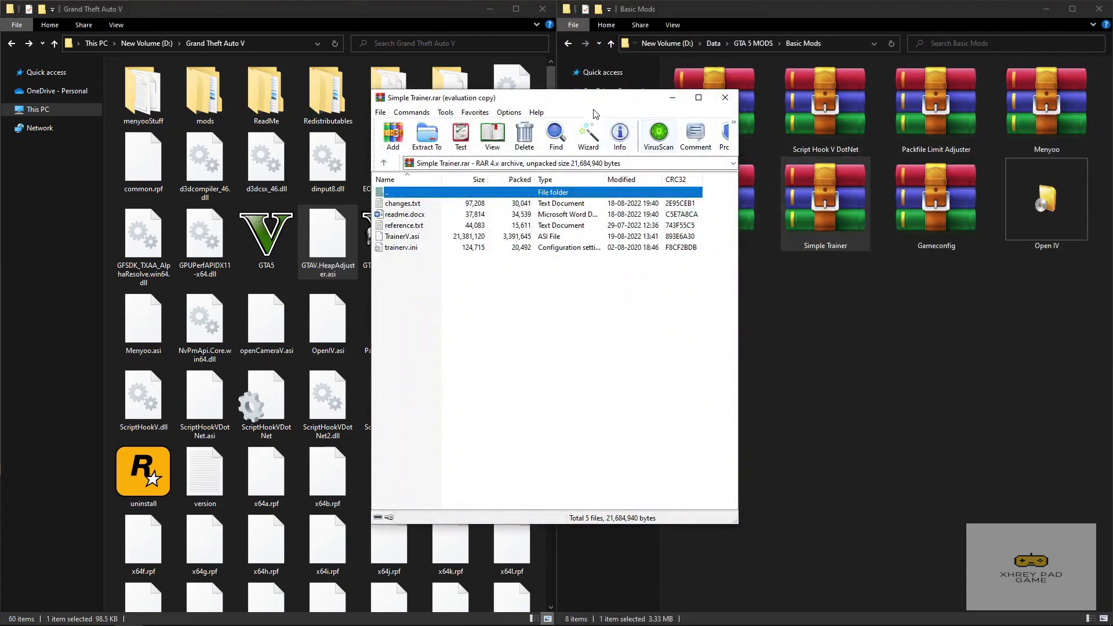
drag(586, 97, 1110, 165)
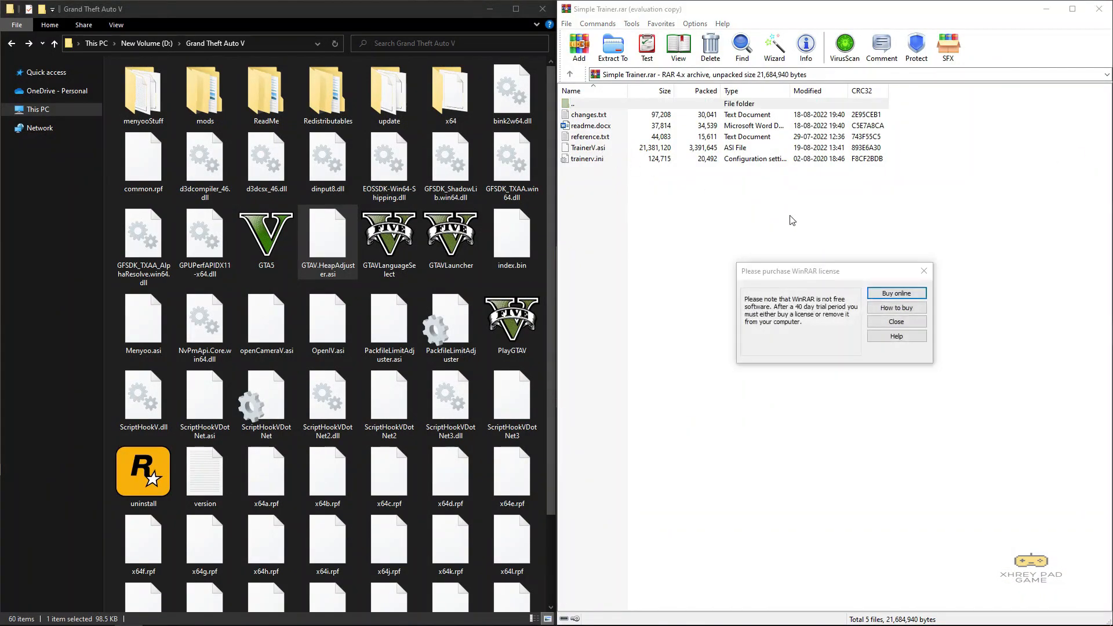
click(924, 270)
drag(607, 208, 587, 149)
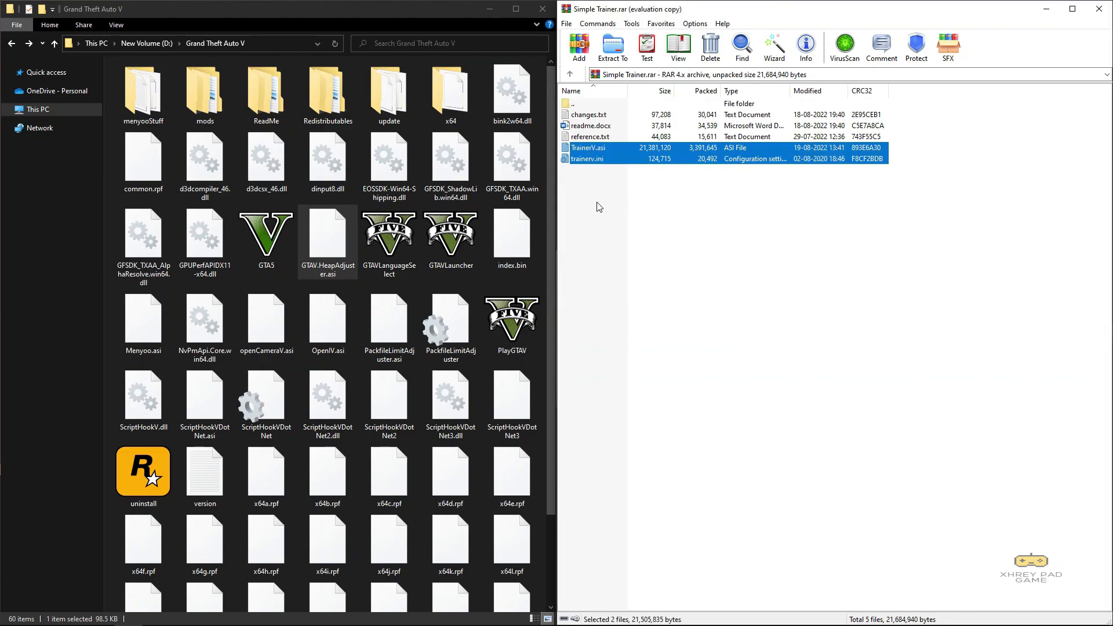
drag(485, 205, 486, 211)
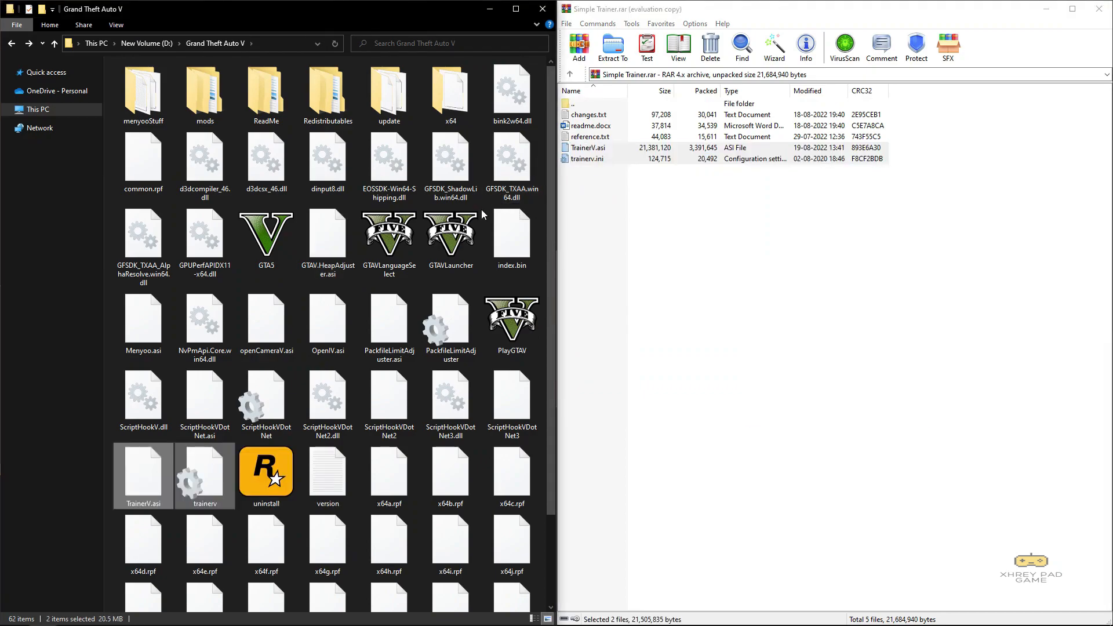
click(1099, 9)
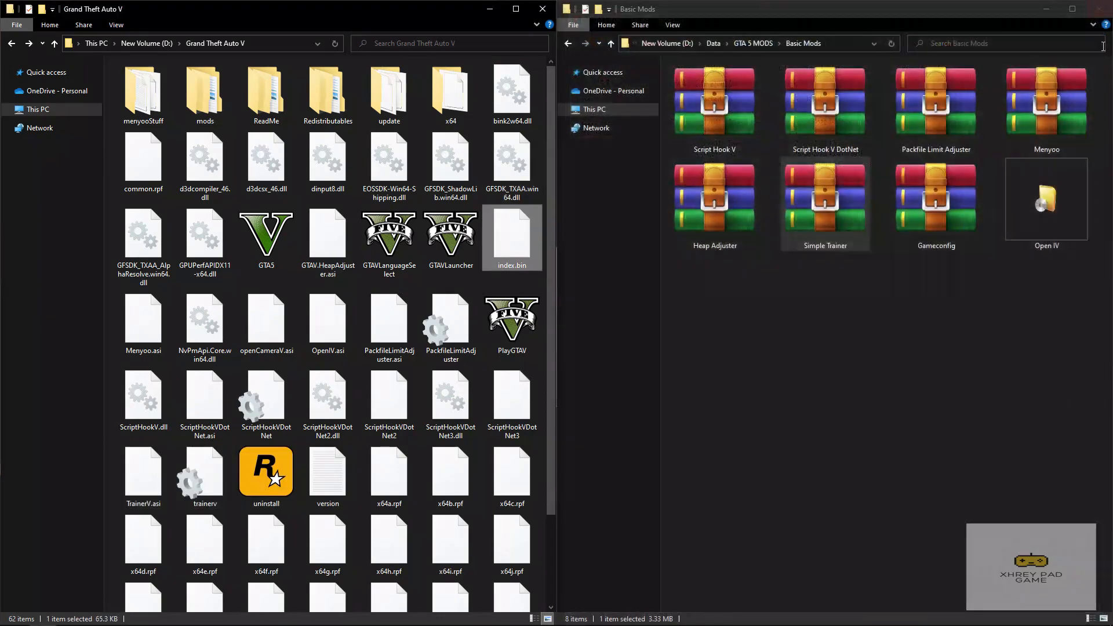
Open the Gameconfig archive and go into its "Gta Config v30 for v 1.0.2802" folder
right_click(926, 209)
click(981, 218)
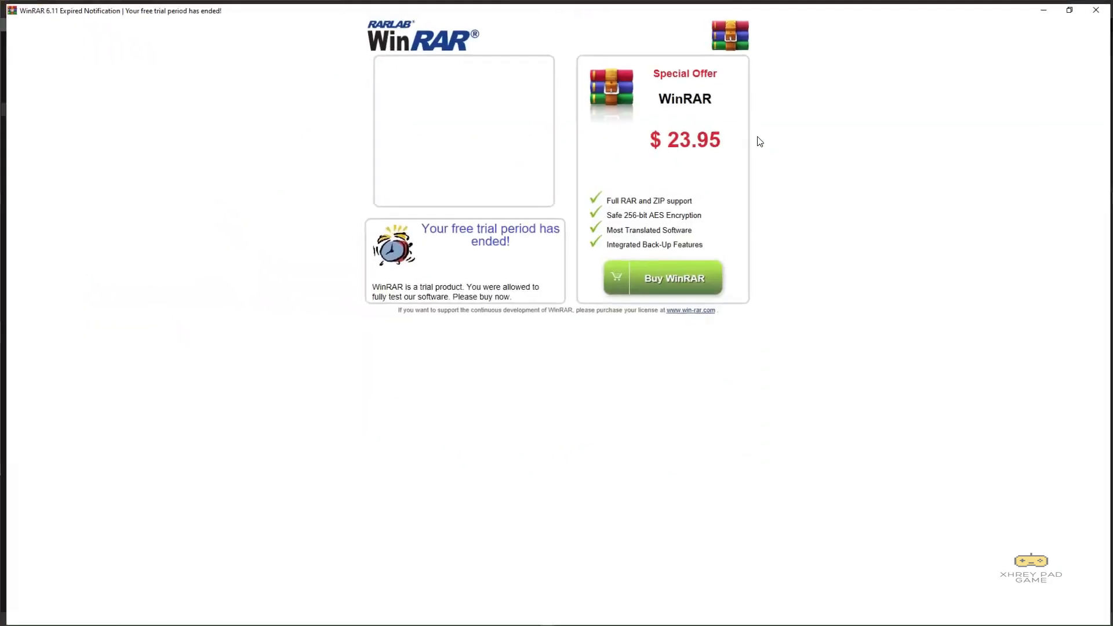
click(1096, 10)
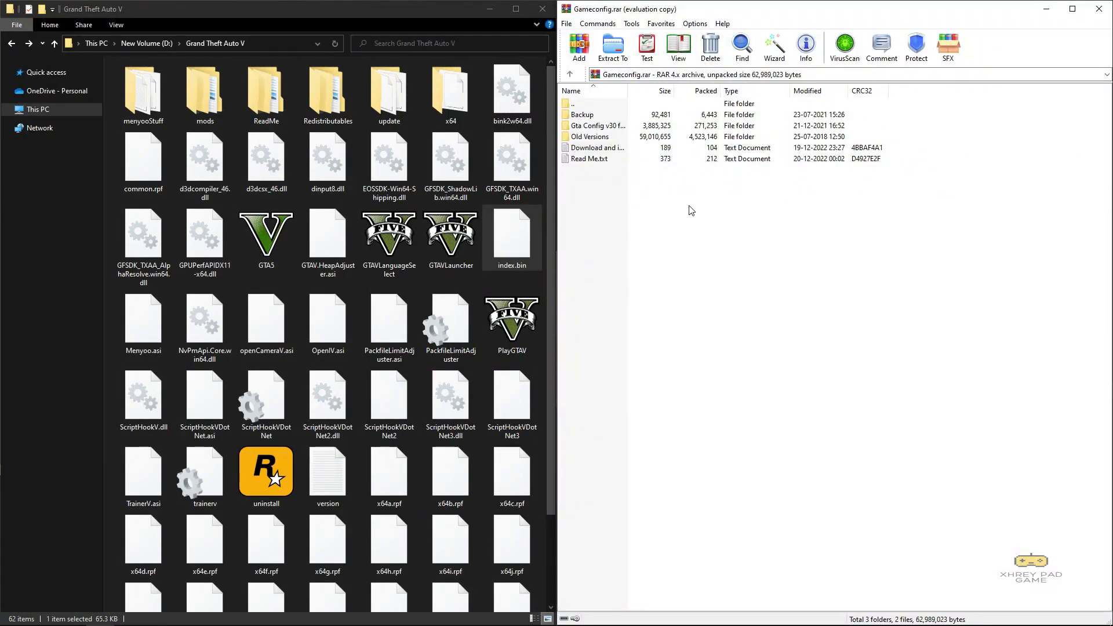
click(606, 115)
click(605, 128)
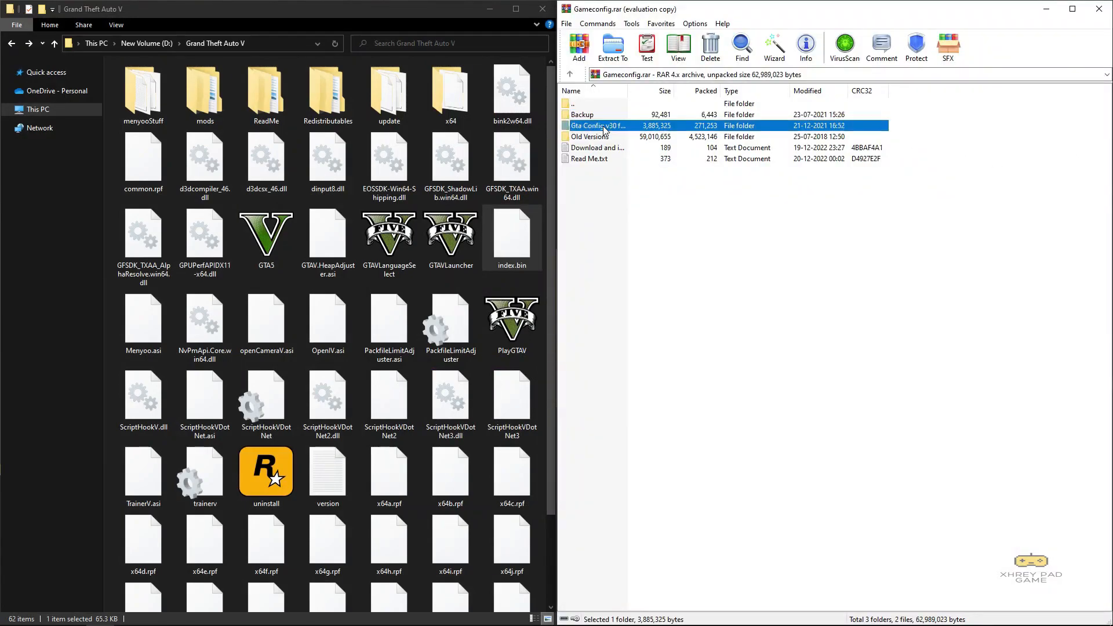
click(603, 138)
click(604, 207)
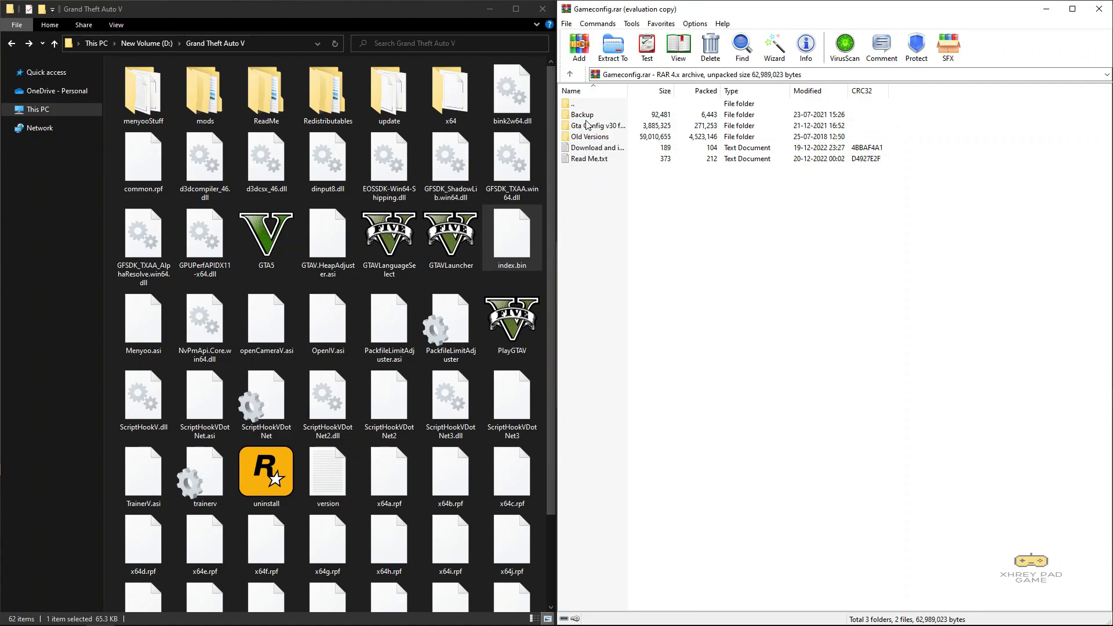
double_click(606, 126)
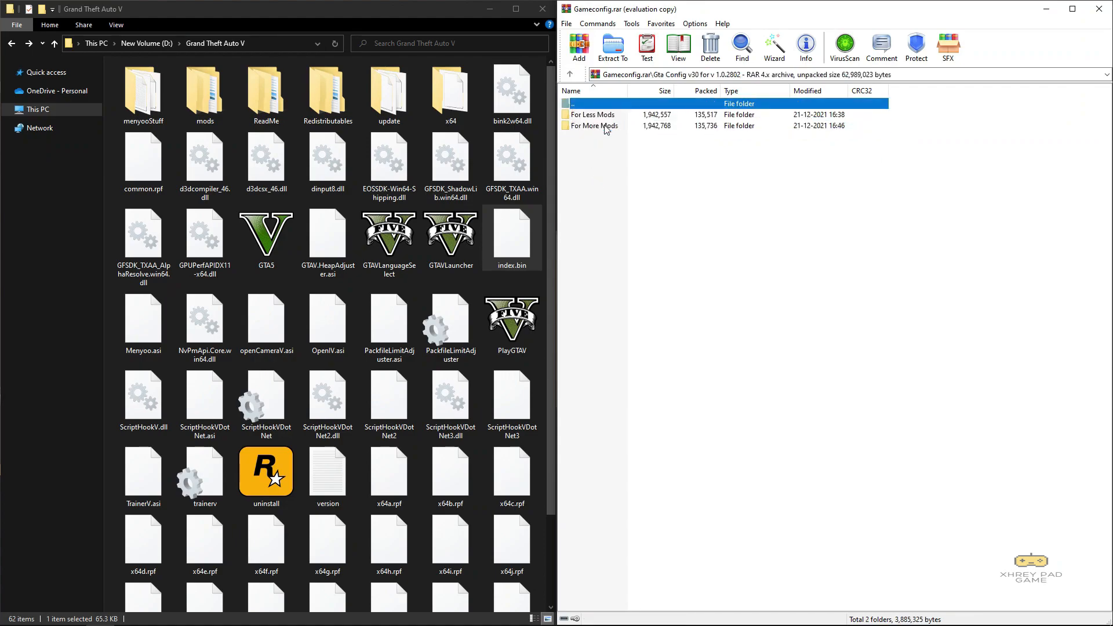
drag(631, 146, 595, 117)
click(596, 143)
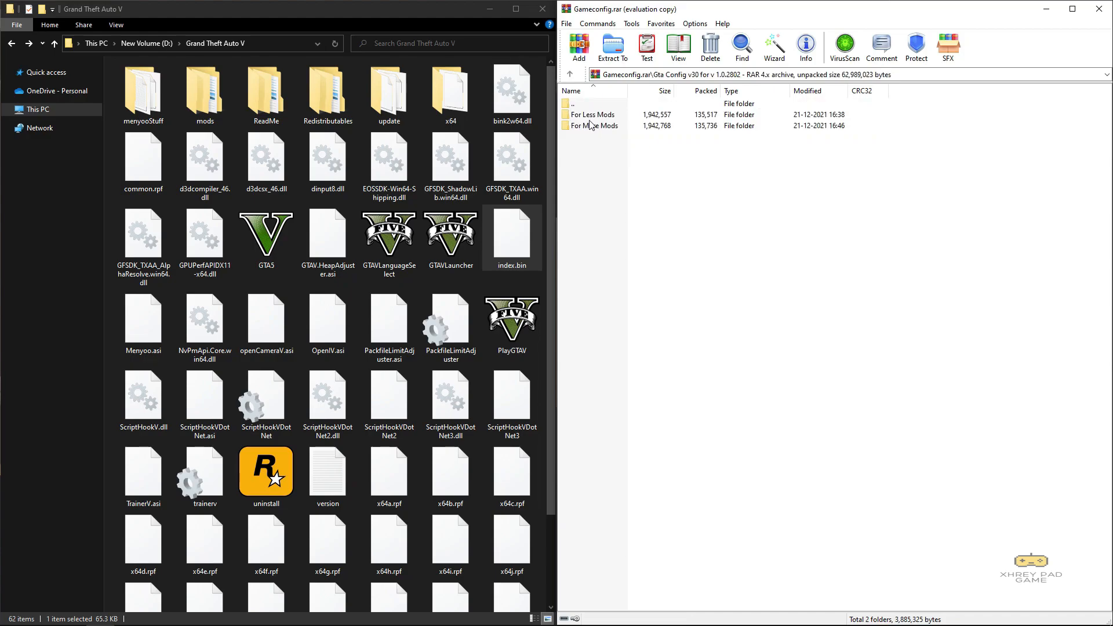
Open the "Stock Traffic (Means Gta base)" folder inside For More Mods and select gameconfig.xml
double_click(613, 126)
drag(645, 371, 592, 119)
click(628, 376)
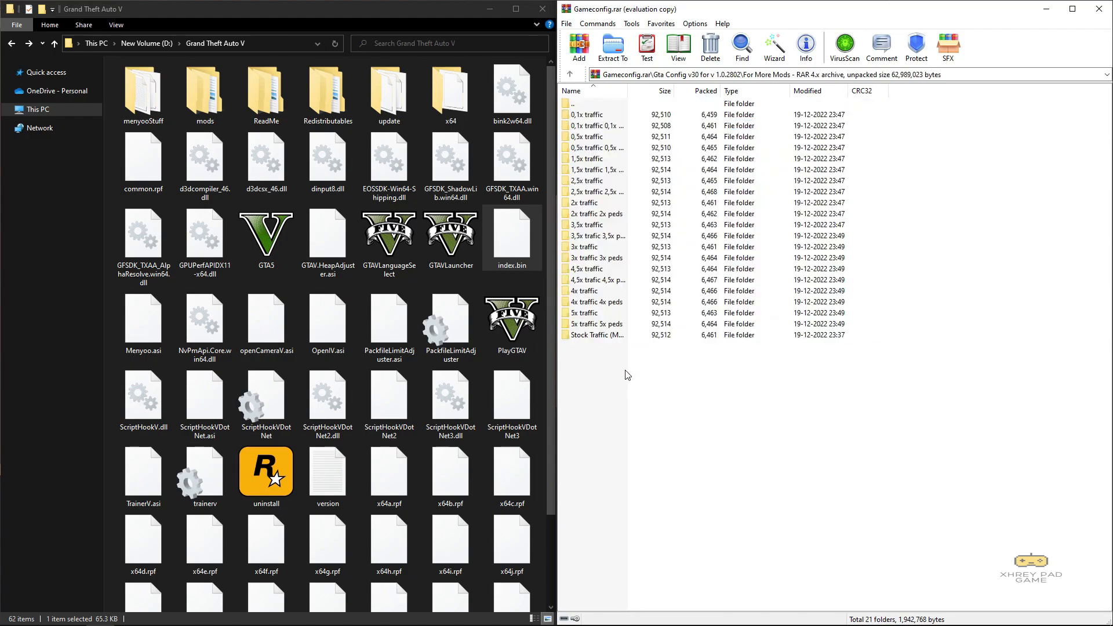
double_click(605, 335)
click(609, 116)
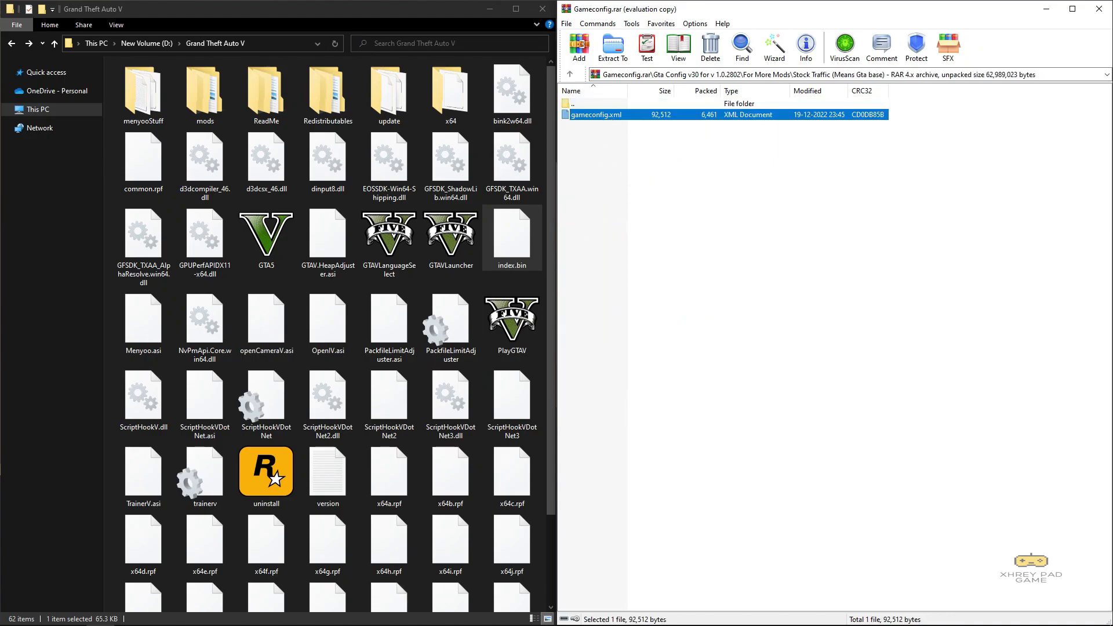
Switch to OpenIV, place it beside the Gameconfig archive, and open update.rpf in the mods\update folder
click(72, 616)
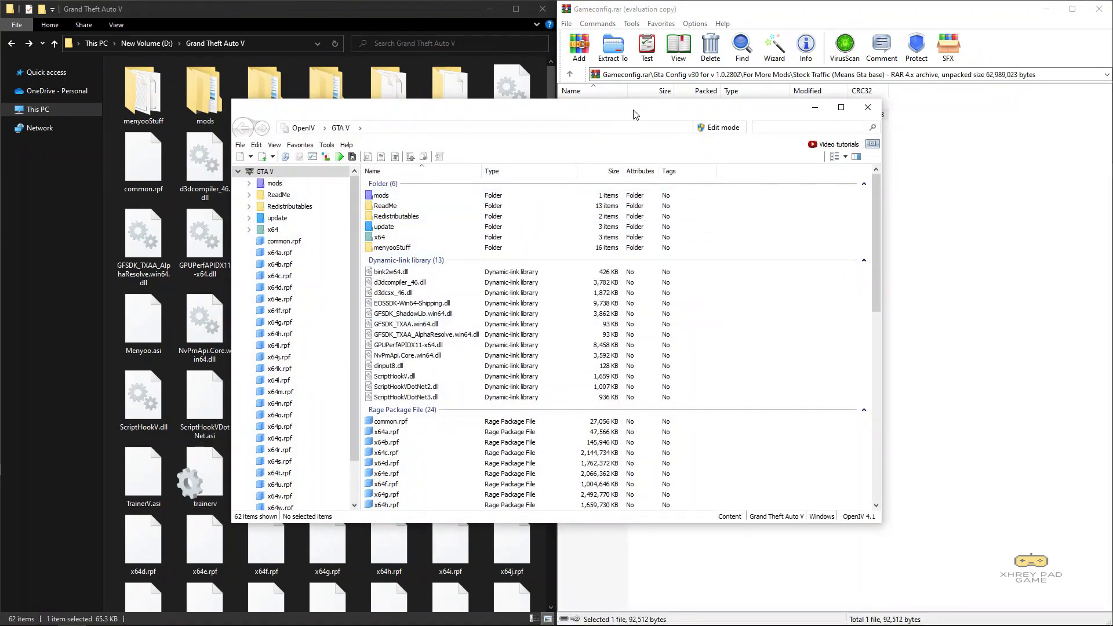
drag(635, 115, 2, 116)
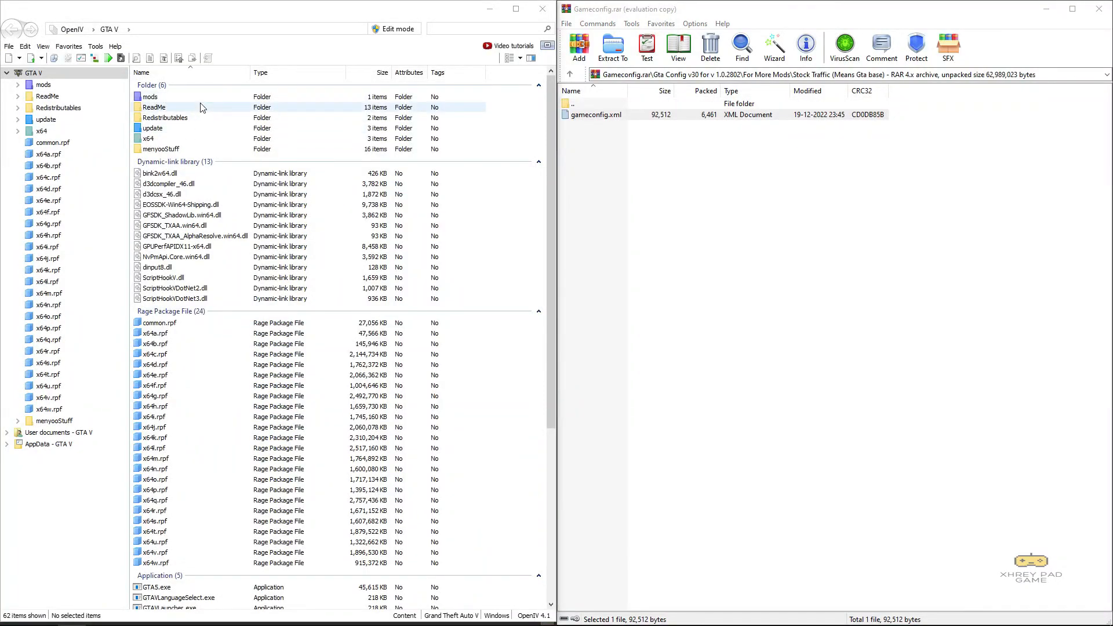
click(171, 98)
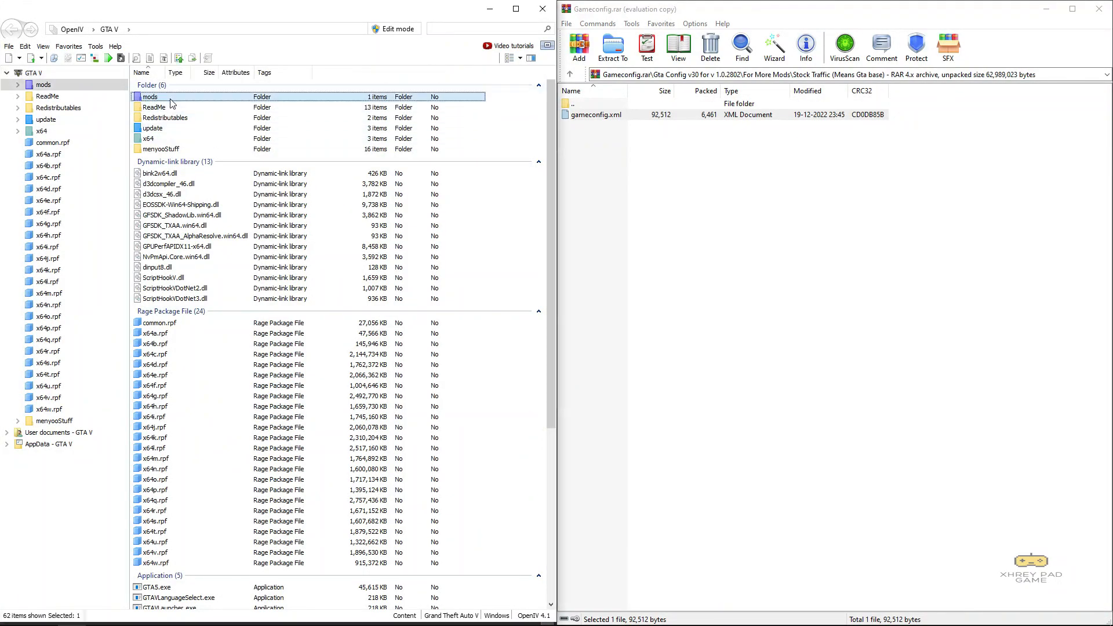
double_click(171, 98)
double_click(172, 97)
double_click(168, 121)
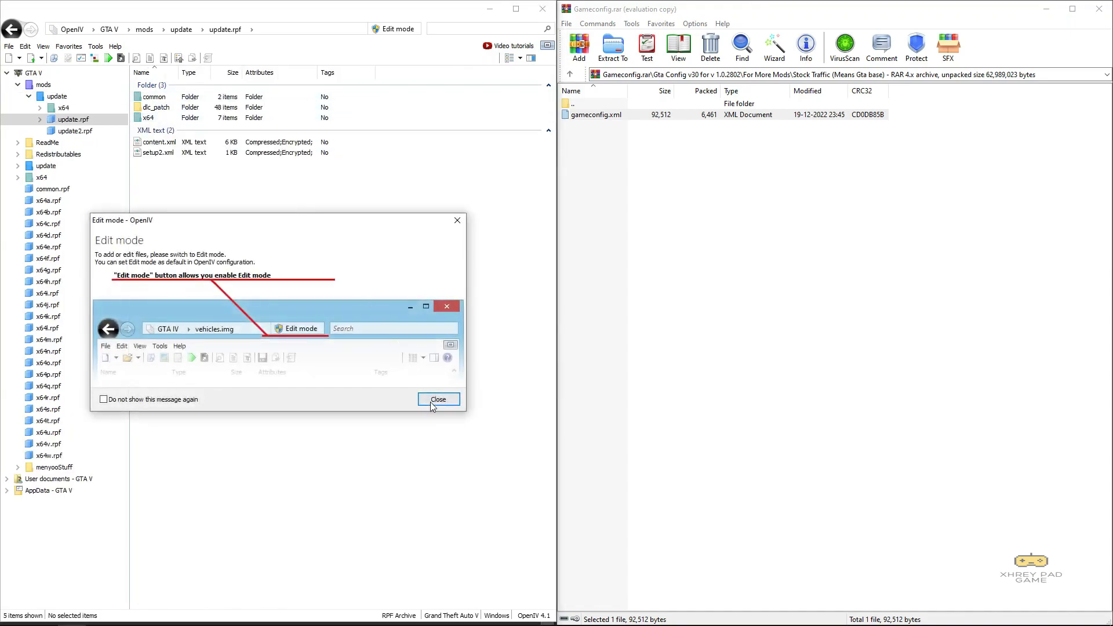
Enable Edit mode in OpenIV and go into the common\data folder of update.rpf
click(438, 399)
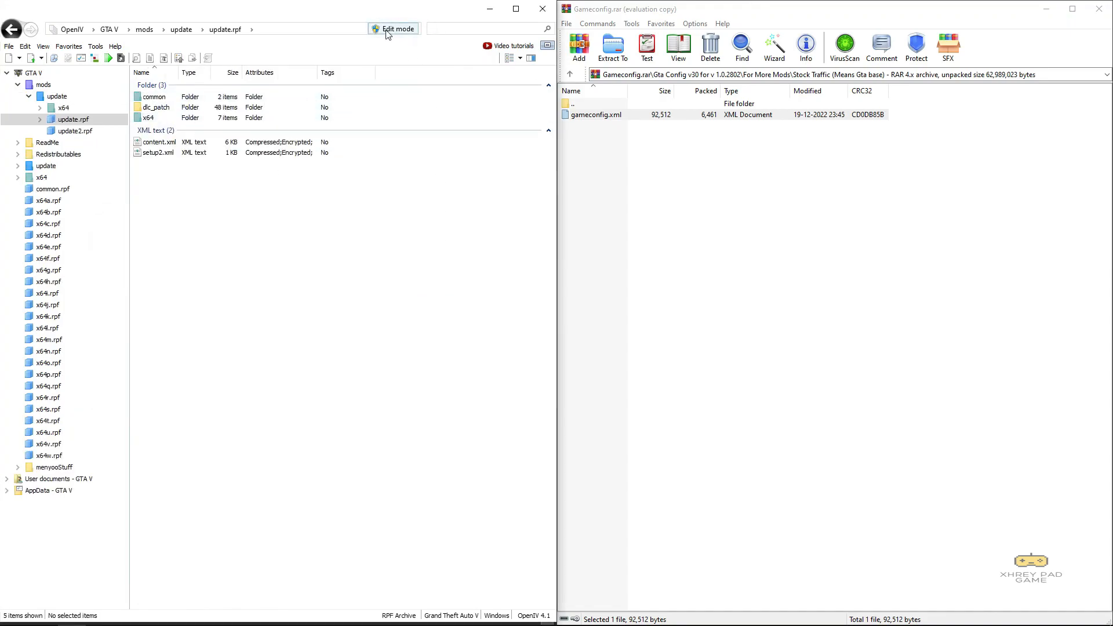
click(388, 30)
click(595, 358)
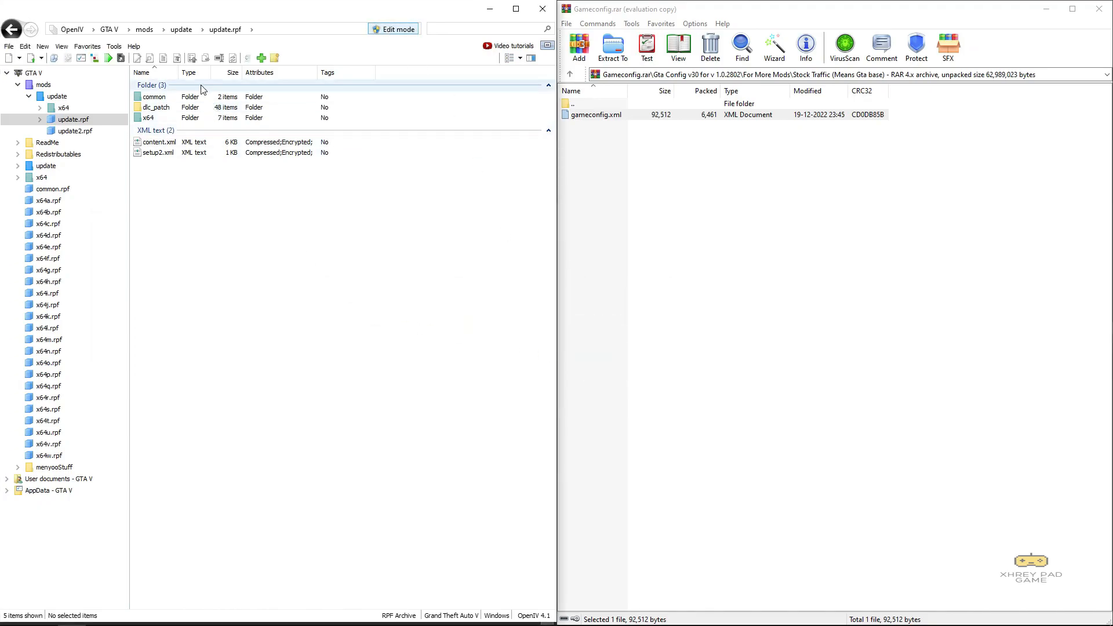
double_click(162, 121)
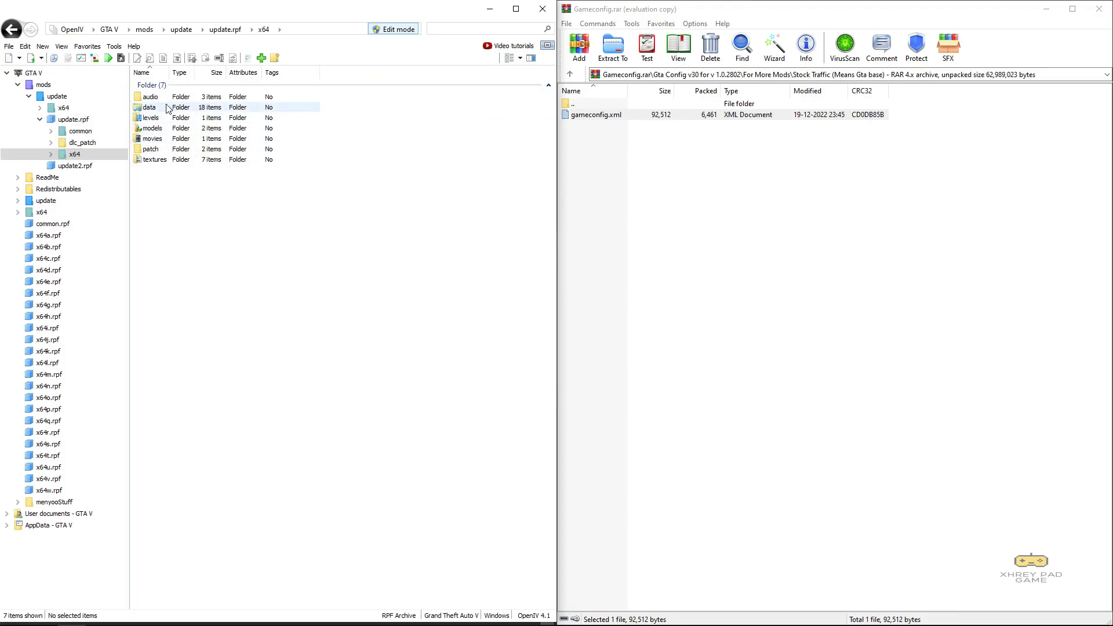
key(BackSpace)
double_click(174, 99)
double_click(174, 99)
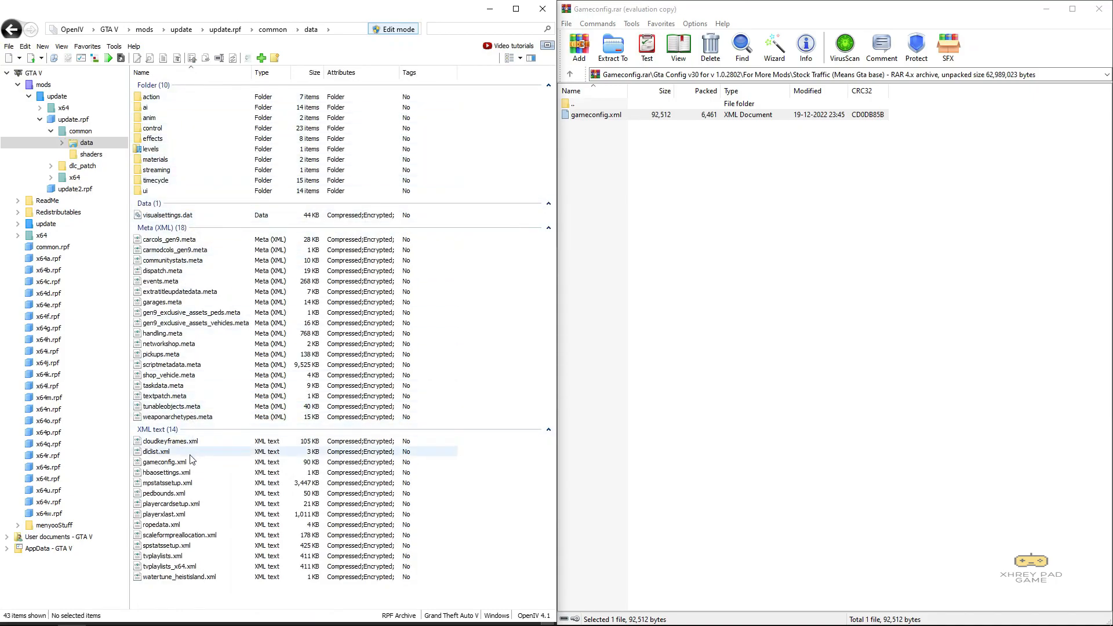
Replace gameconfig.xml in common\data with the one from the Gameconfig archive, and close OpenIV and the archive
click(166, 463)
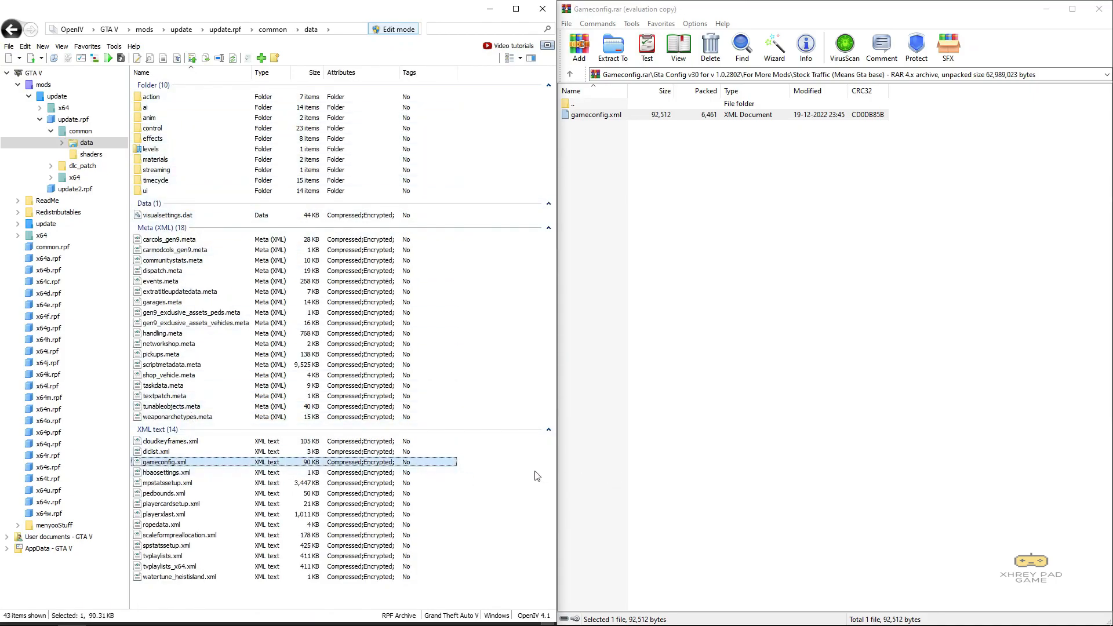
click(605, 118)
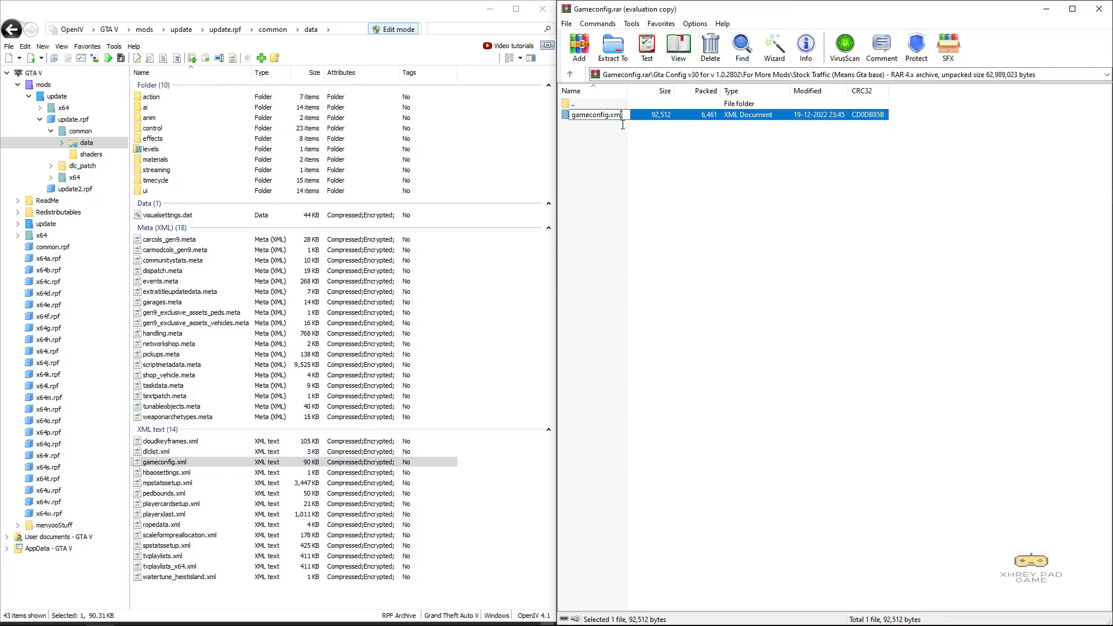
drag(613, 114, 511, 422)
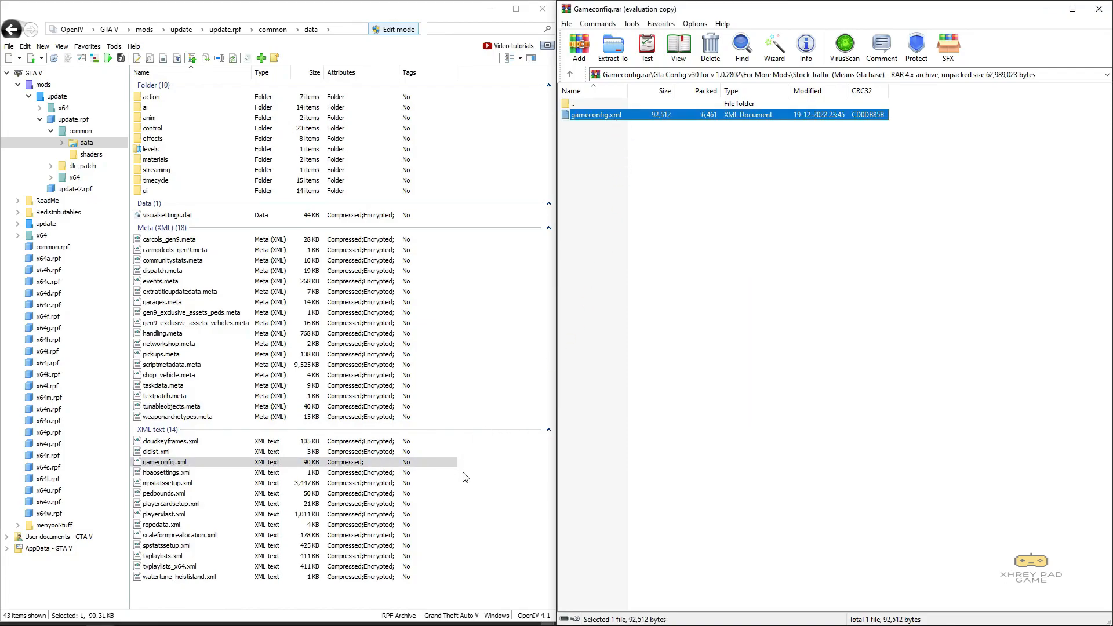
click(543, 9)
click(1099, 9)
click(983, 327)
drag(701, 282, 1060, 83)
click(982, 341)
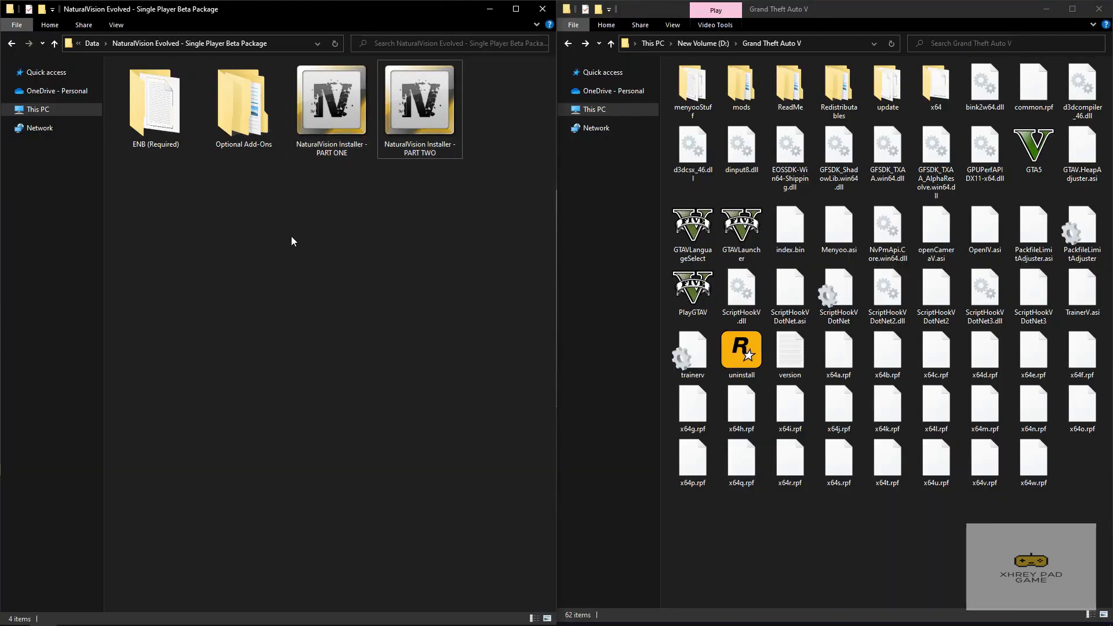
Run NaturalVision Installer - PART ONE, install the package into the "mods" folder, and close the installer
right_click(322, 115)
click(432, 123)
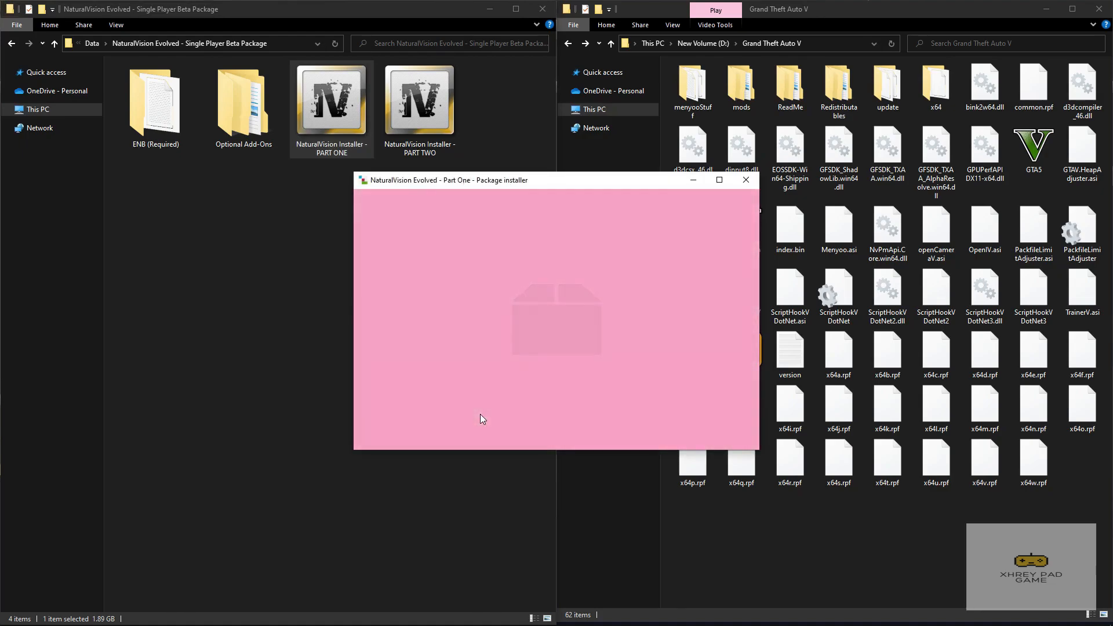
click(729, 269)
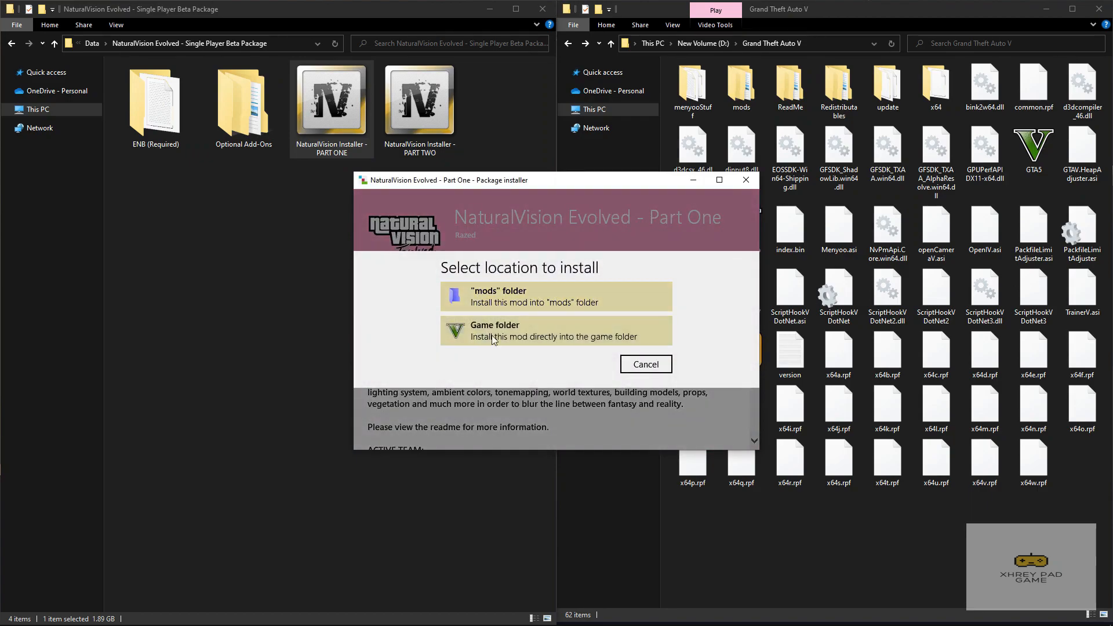
click(525, 294)
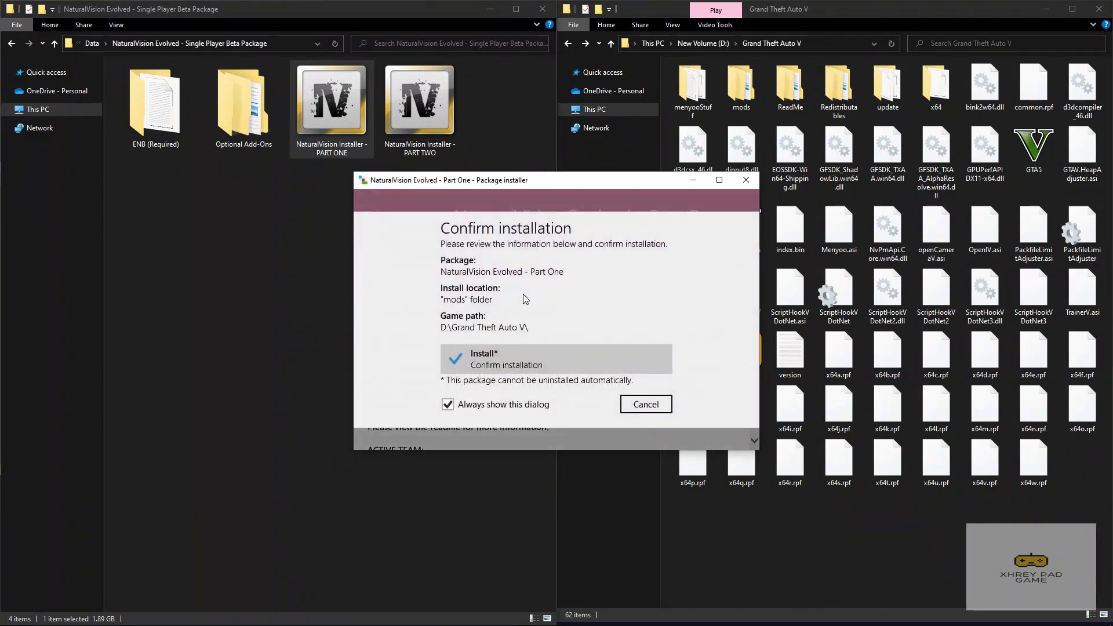
click(516, 354)
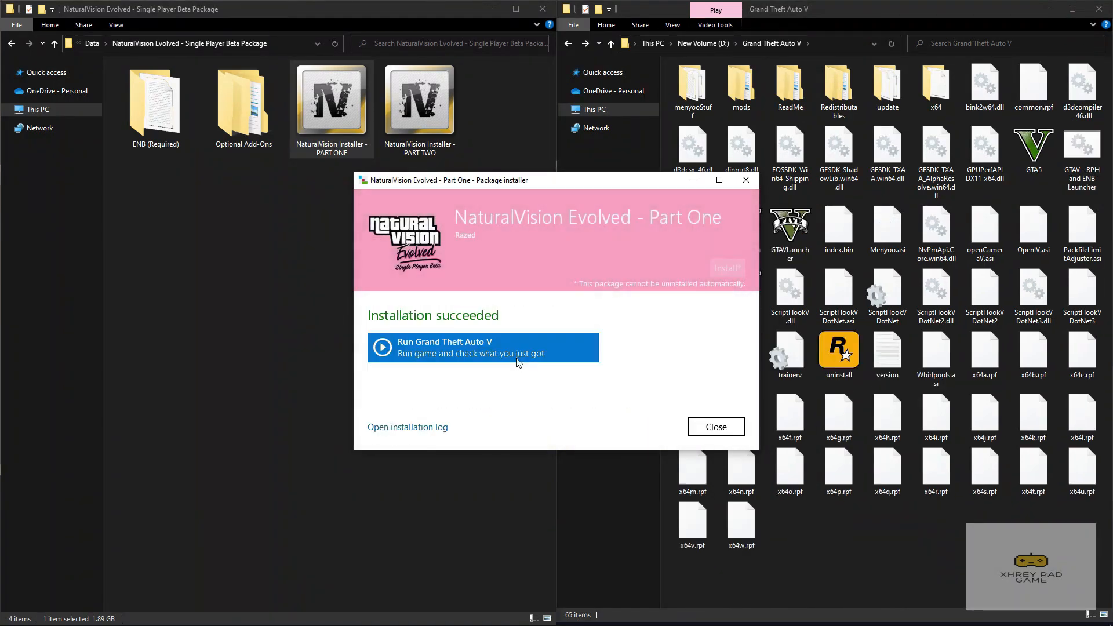
click(708, 425)
Run NaturalVision Installer - PART TWO and install its package into the "mods" folder
right_click(402, 114)
click(534, 121)
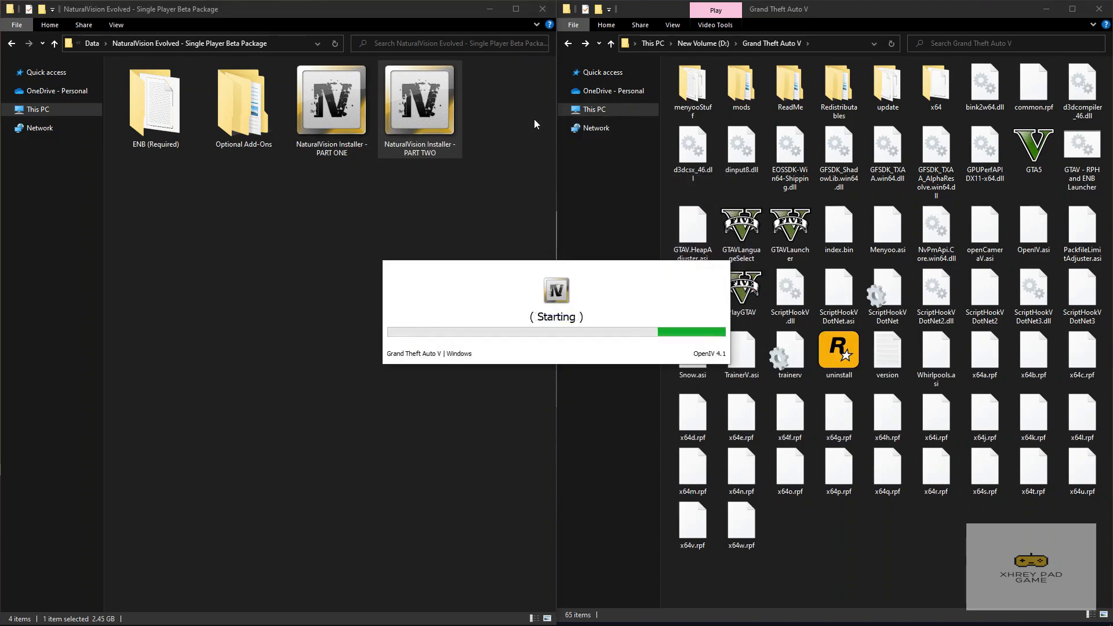
click(728, 268)
click(563, 296)
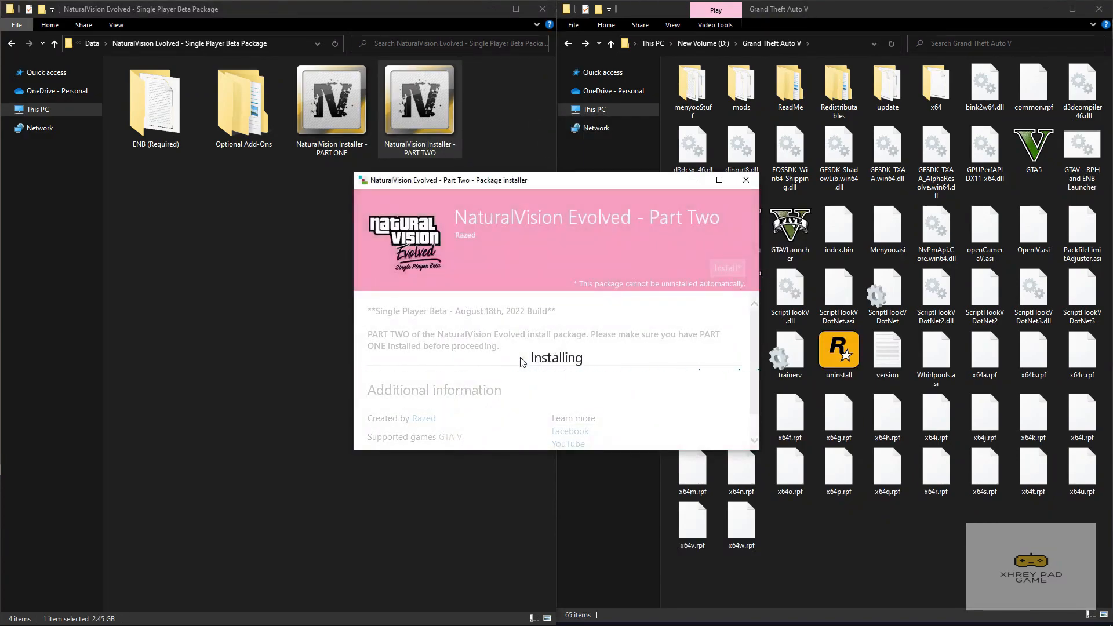
click(326, 378)
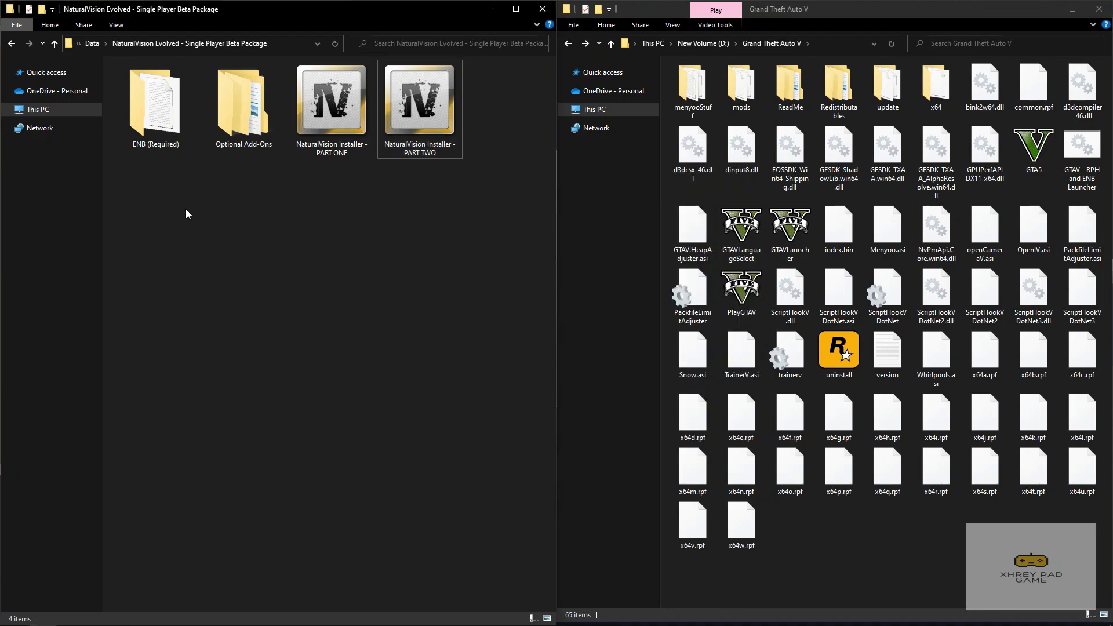
Move everything in ENB (Required)\(1) Ultra Settings Preset into the Grand Theft Auto V folder
double_click(152, 117)
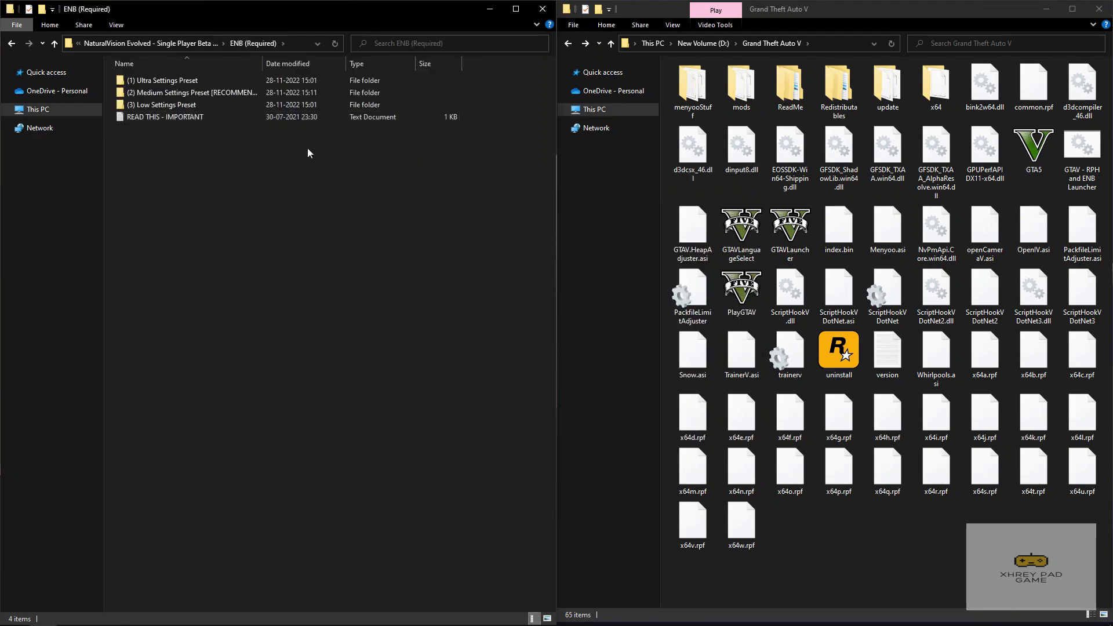
drag(482, 85, 312, 138)
click(300, 168)
double_click(208, 78)
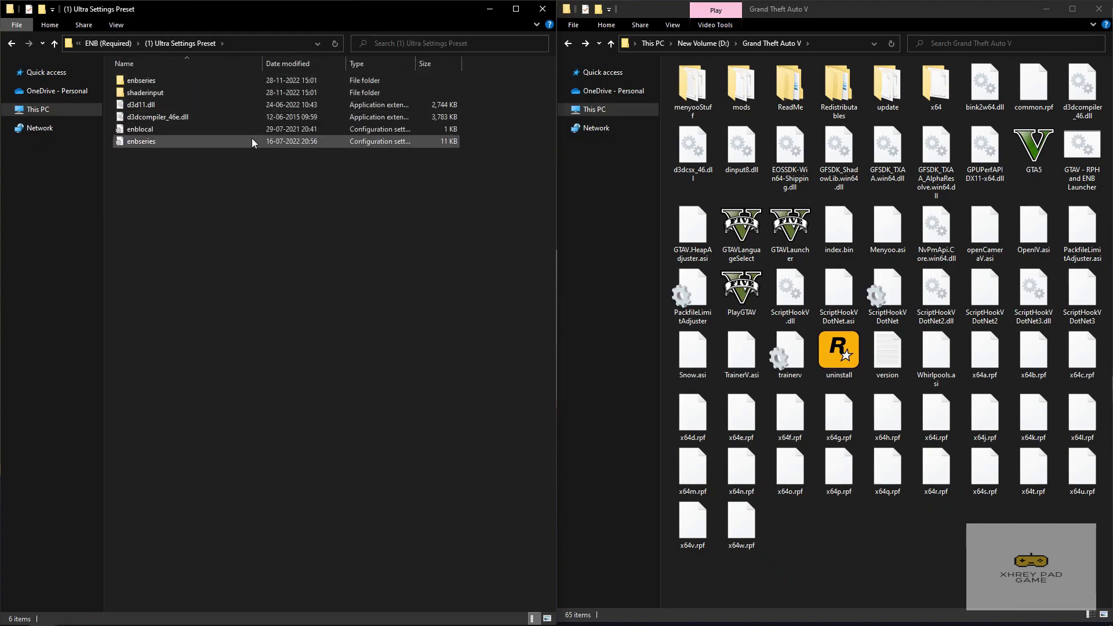
drag(319, 225, 865, 575)
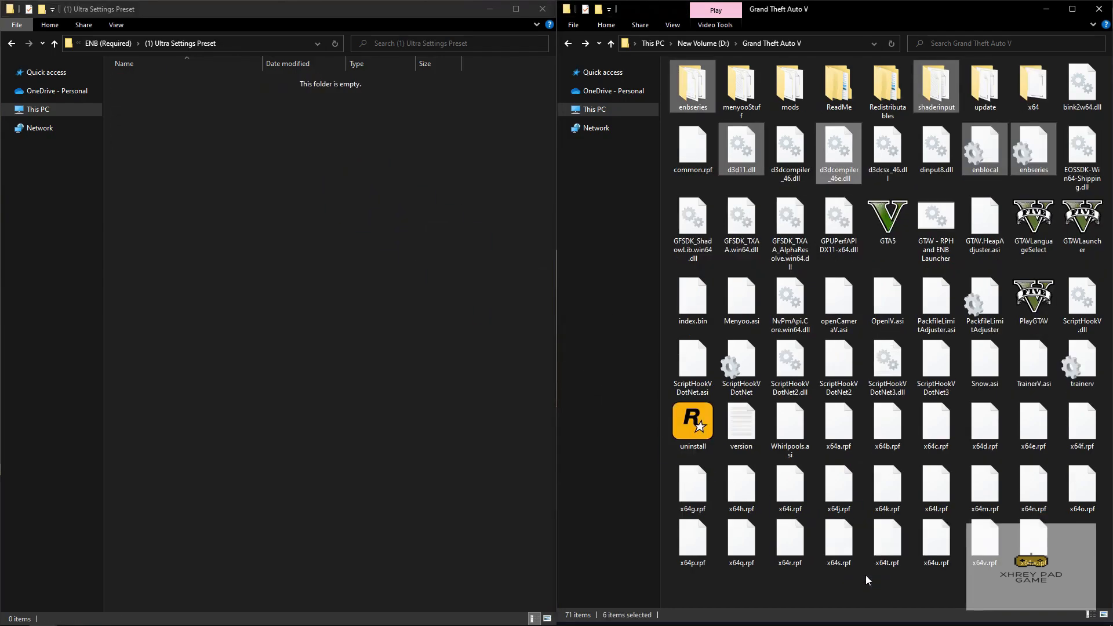
Return to the NaturalVision package folder and open Optional Add-Ons\2. Enhanced Motion Blur\(2) Medium Intensity [RECOMMENDED]
key(alt+Up)
key(alt+Up)
click(311, 368)
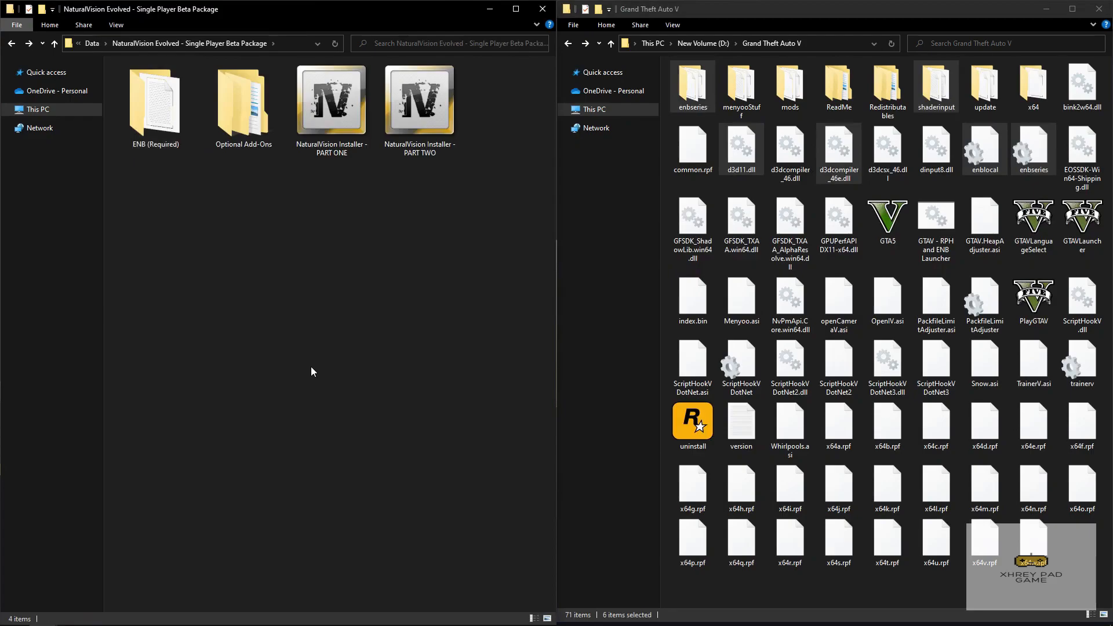
double_click(239, 146)
drag(468, 78, 224, 304)
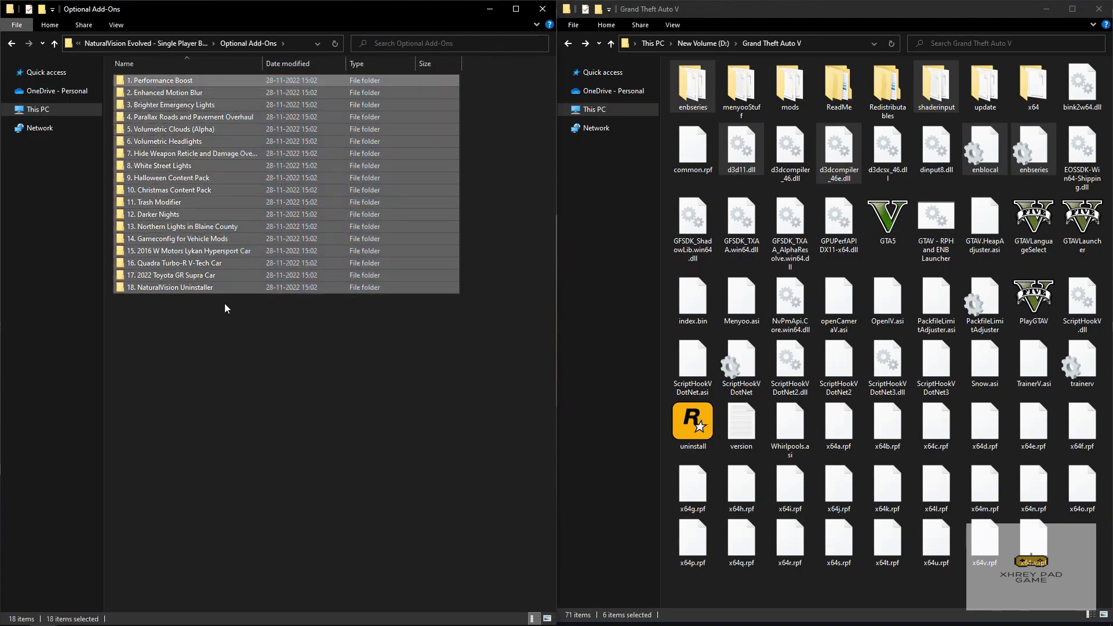
click(225, 303)
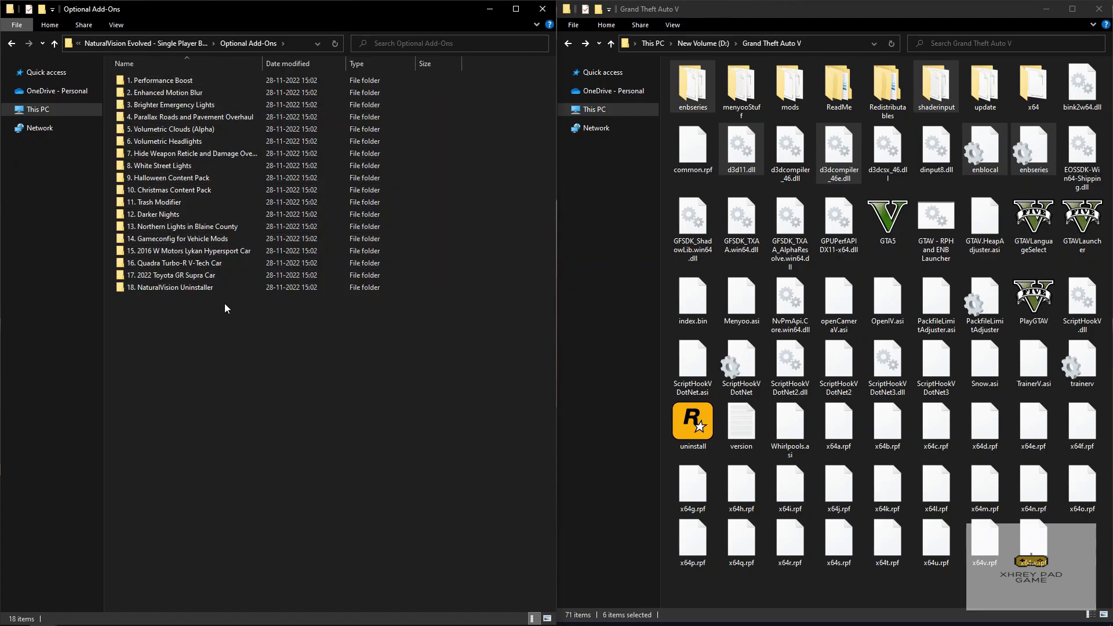
double_click(184, 97)
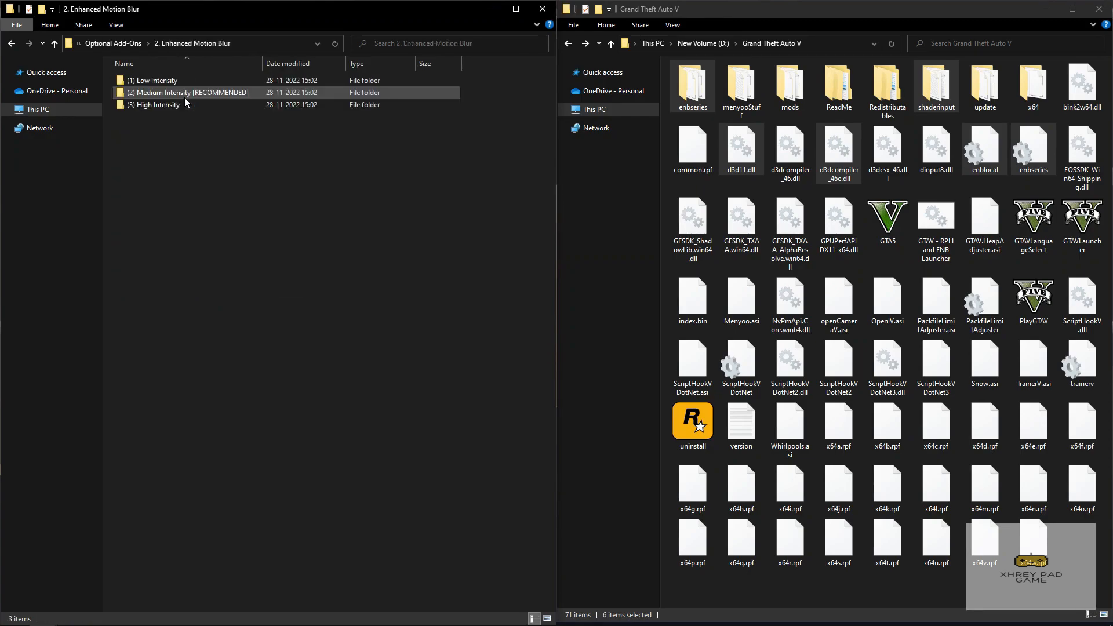
double_click(218, 92)
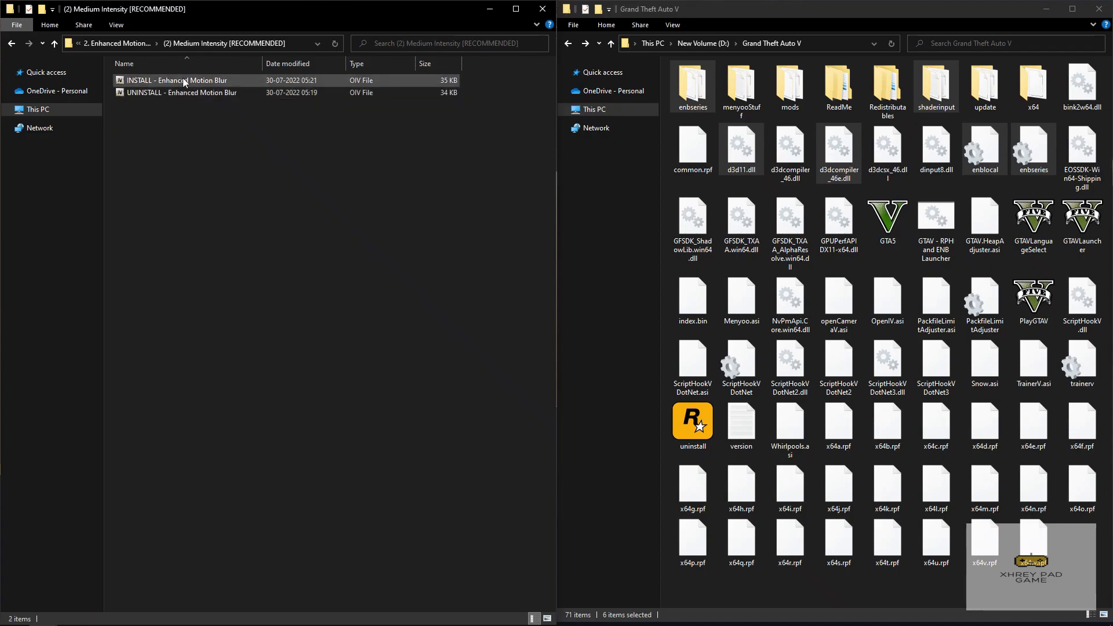